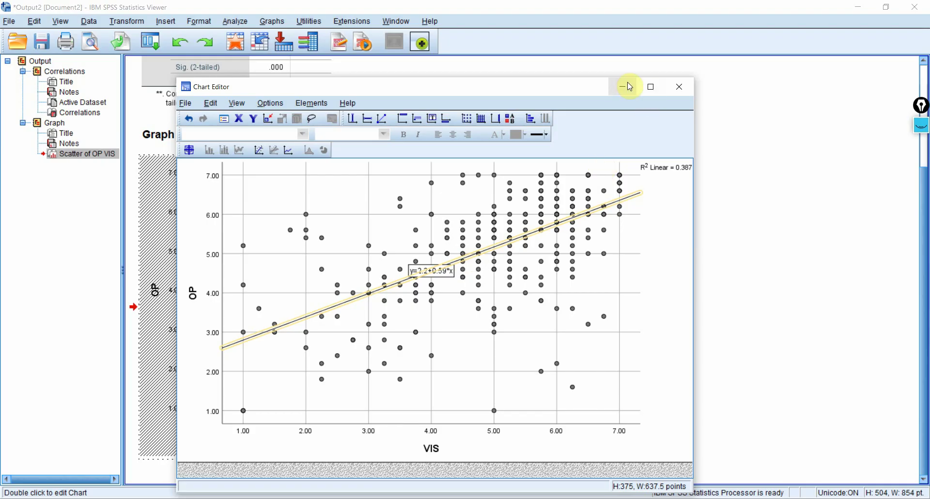
# - Minimize the chart editor, then switch to PowerPoint and go to the "How to Report Correlation" slide
pyautogui.click(624, 86)
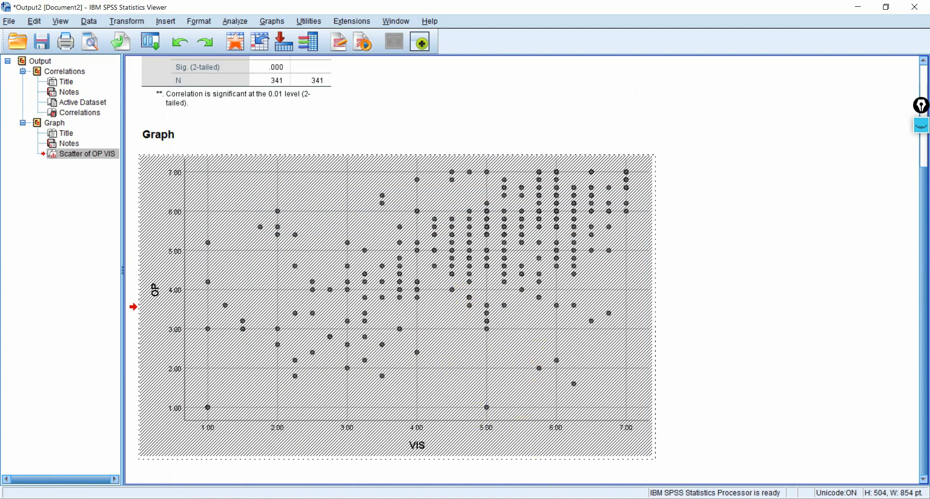
pyautogui.click(335, 498)
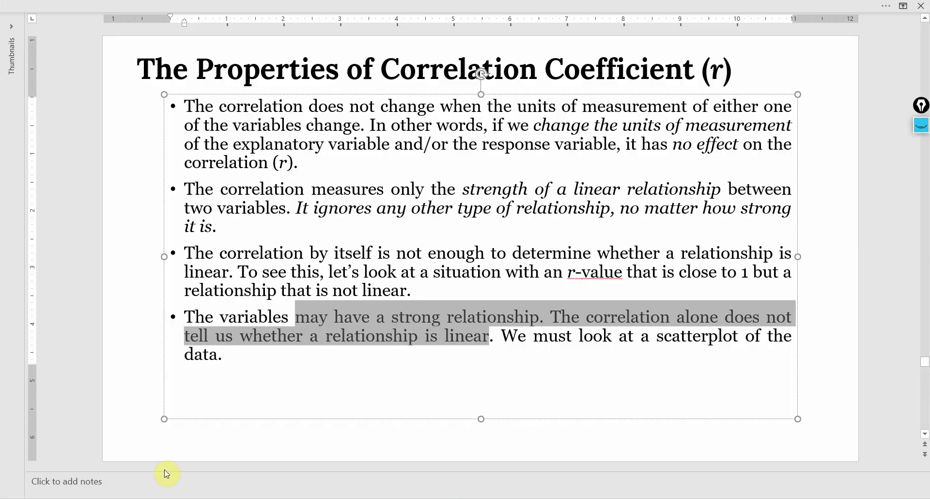
pyautogui.click(165, 442)
pyautogui.scroll(-1, 168, 442)
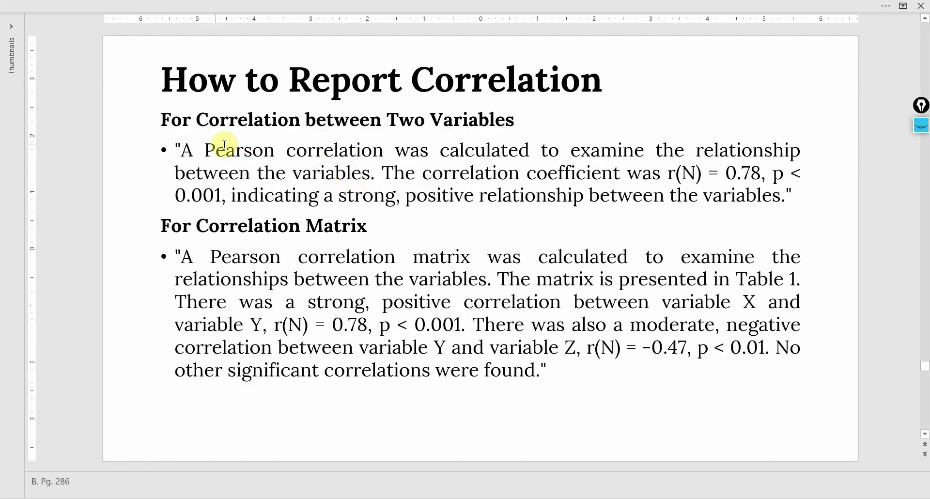
# - In the two-variable report paragraph, replace N with 341 and set the correlation coefficient to 0.6222
pyautogui.moveTo(181, 150); pyautogui.dragTo(684, 174)
pyautogui.click(684, 175)
pyautogui.doubleClick(688, 173)
pyautogui.write('34')
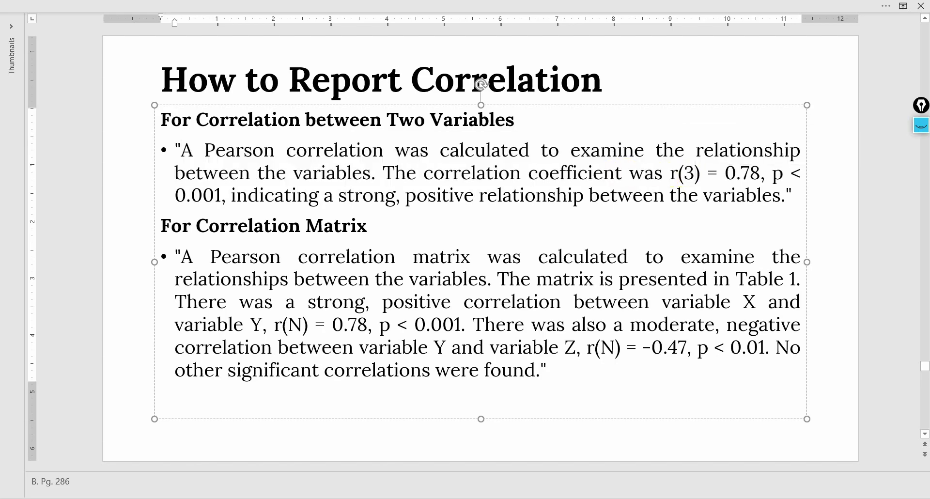
pyautogui.write('1')
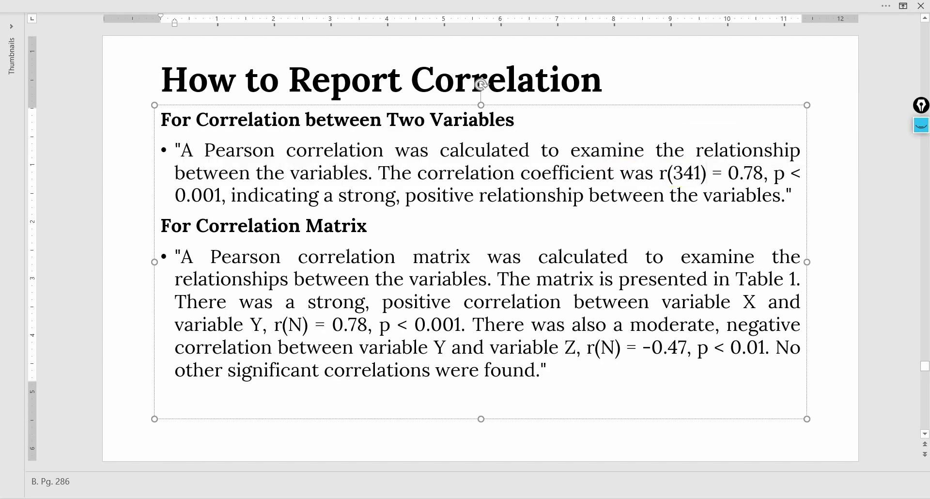
pyautogui.moveTo(744, 173); pyautogui.dragTo(764, 173)
pyautogui.write('6222')
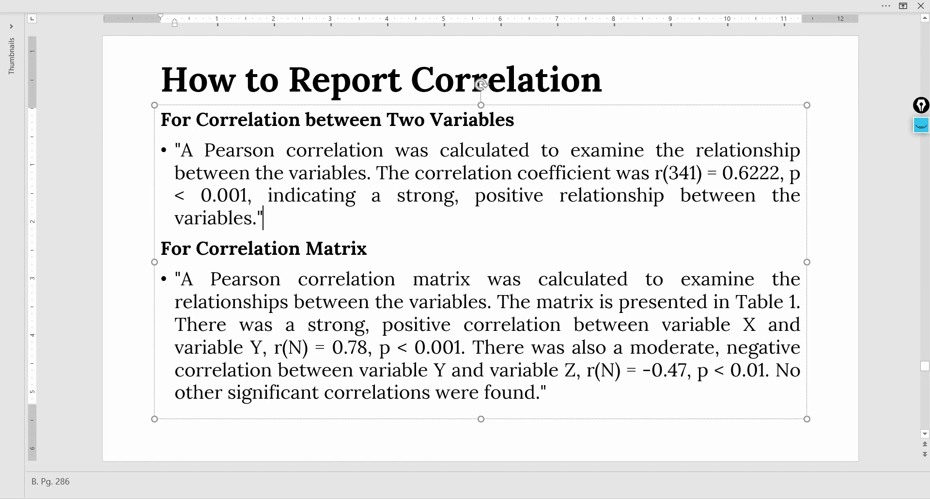
# - Replace the closing word "variables" in the two-variable report with "vision and organizational performance", correcting its spelling
pyautogui.hotkey('shift', 'Left')
pyautogui.hotkey('shift', 'Left')
pyautogui.hotkey('shift', 'Left')
pyautogui.hotkey('shift', 'Left')
pyautogui.hotkey('shift', 'Left')
pyautogui.hotkey('shift', 'Left')
pyautogui.hotkey('shift', 'Left')
pyautogui.hotkey('shift', 'Left')
pyautogui.hotkey('shift', 'Left')
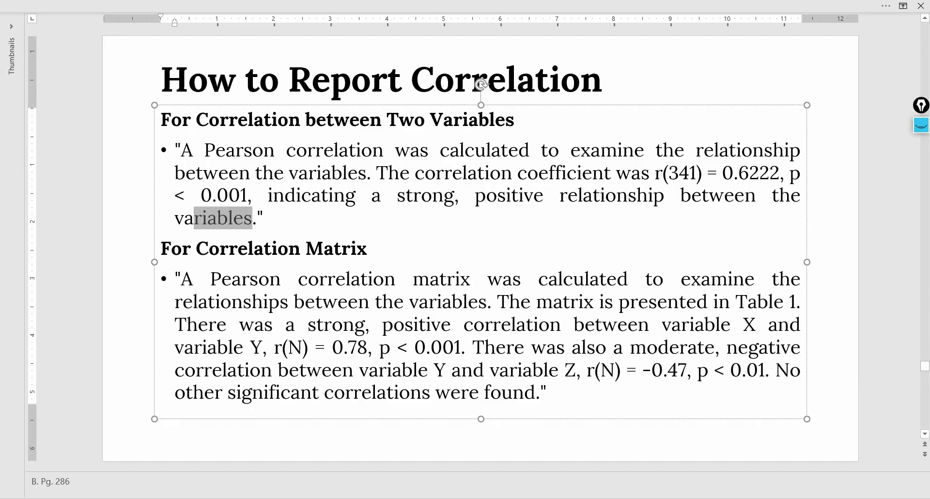
pyautogui.write('vision and o')
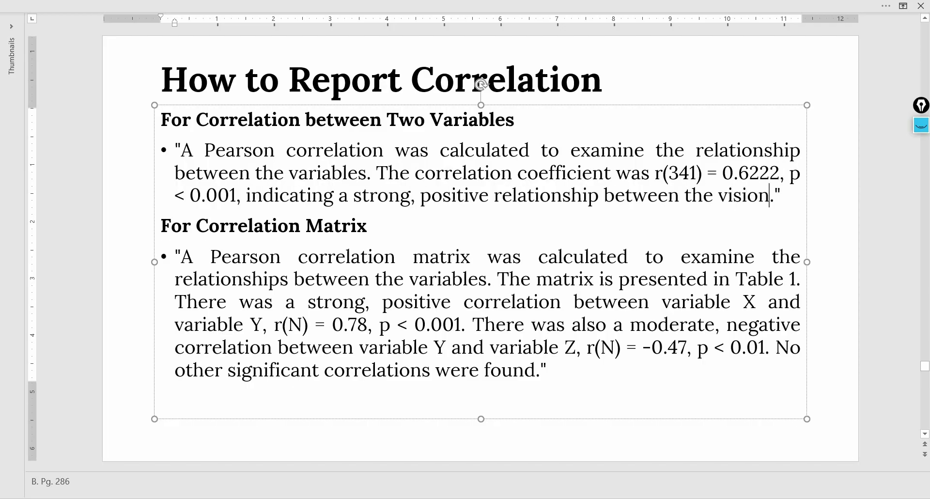
pyautogui.write('rganizaitonal per')
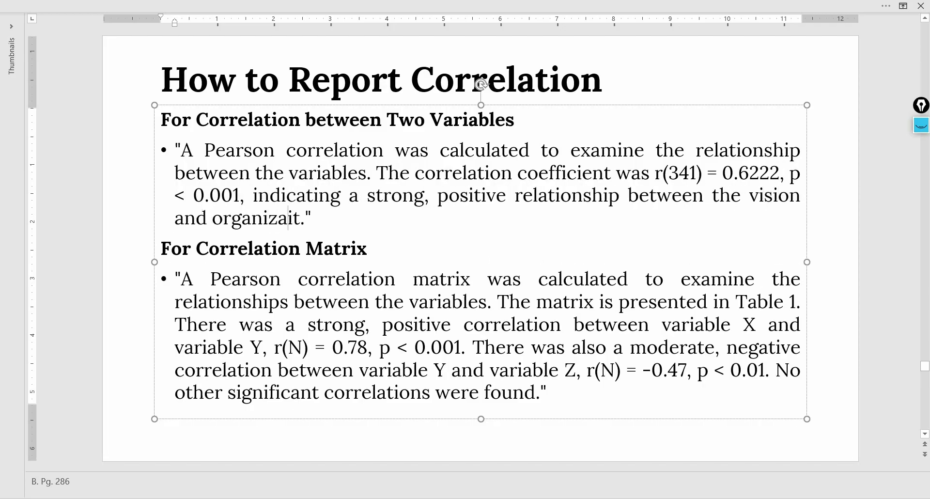
pyautogui.write('formance')
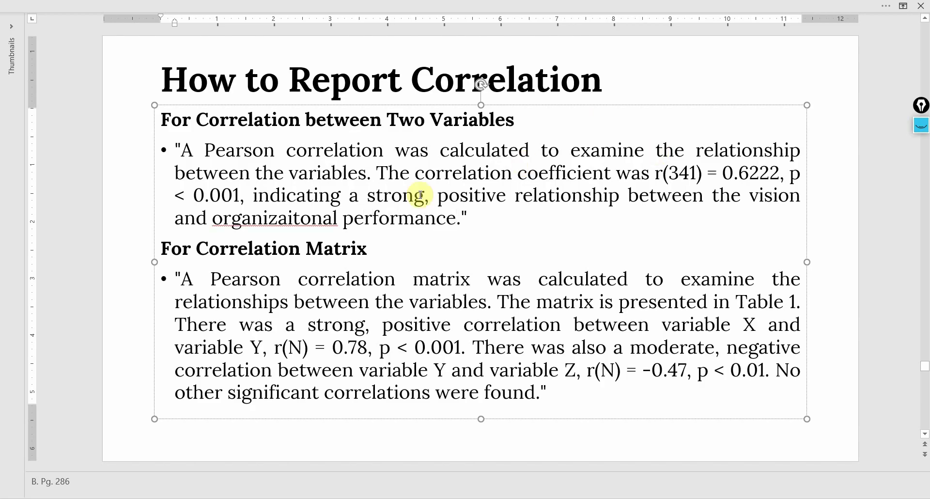
pyautogui.rightClick(313, 219)
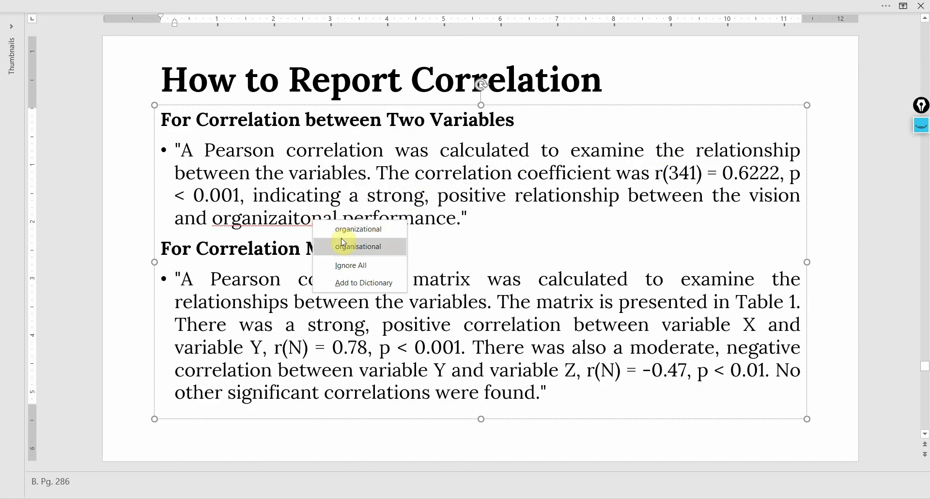
pyautogui.click(312, 242)
# - Review the two-variable report paragraph and the correlation matrix report paragraph on the slide
pyautogui.moveTo(479, 218); pyautogui.dragTo(180, 162)
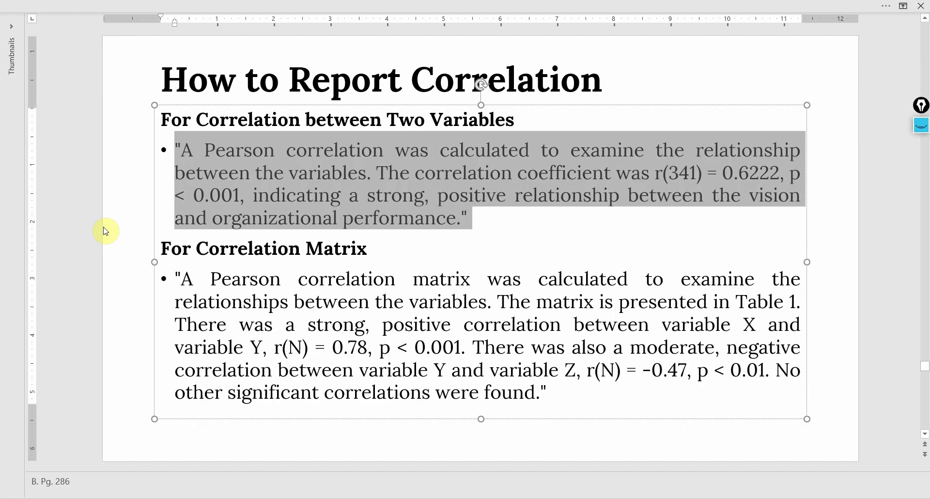
pyautogui.moveTo(173, 274); pyautogui.dragTo(562, 392)
pyautogui.click(356, 238)
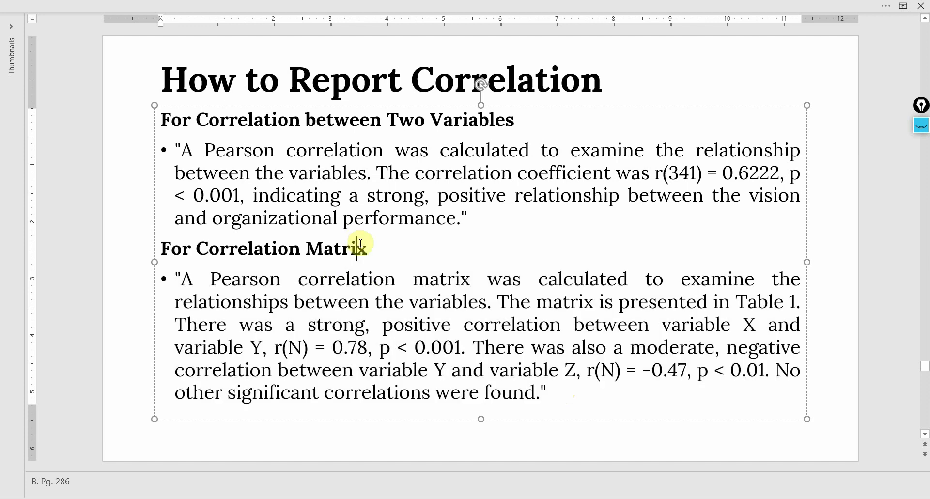
# - Switch to the SPSS Statistics Viewer and delete all existing output
pyautogui.click(489, 460)
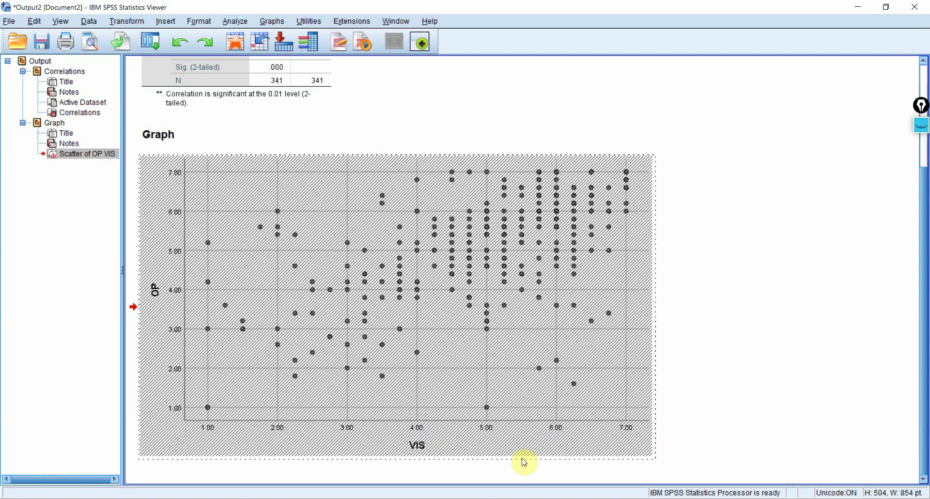
pyautogui.hotkey('ctrl', 'a')
pyautogui.press('Delete')
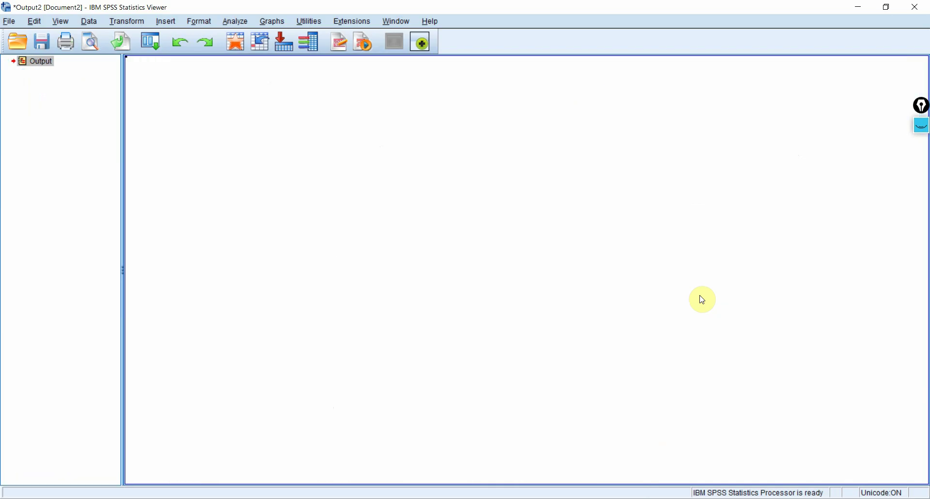
# - Set up a bivariate correlation and add DEV to the variables alongside VIS and OP
pyautogui.click(235, 21)
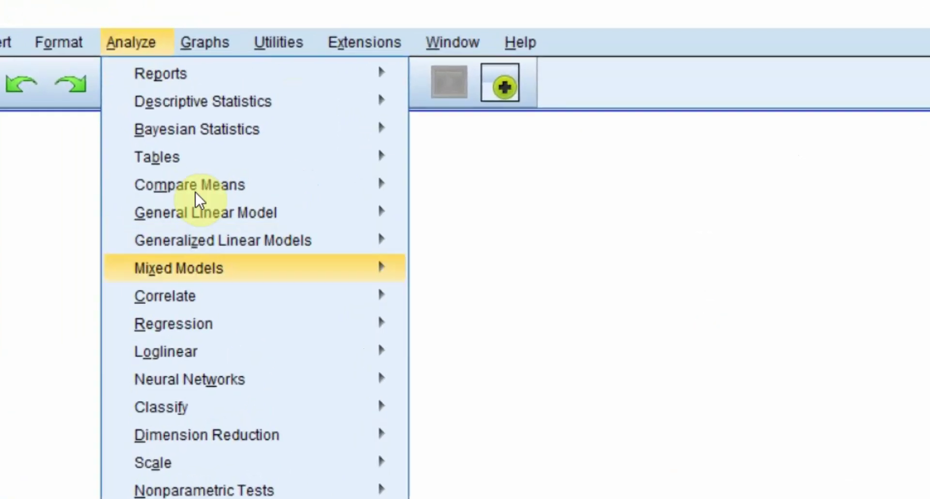
pyautogui.moveTo(279, 303)
pyautogui.click(491, 305)
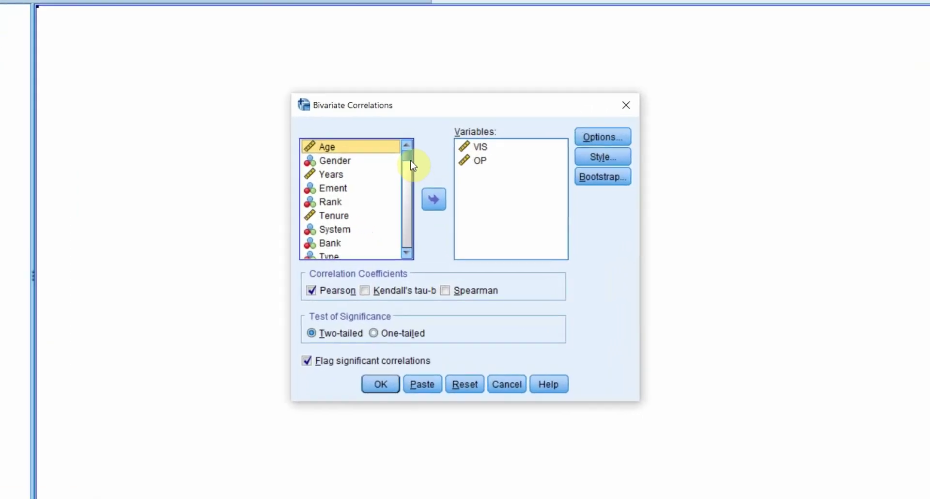
pyautogui.moveTo(452, 248); pyautogui.dragTo(451, 364)
pyautogui.click(259, 251)
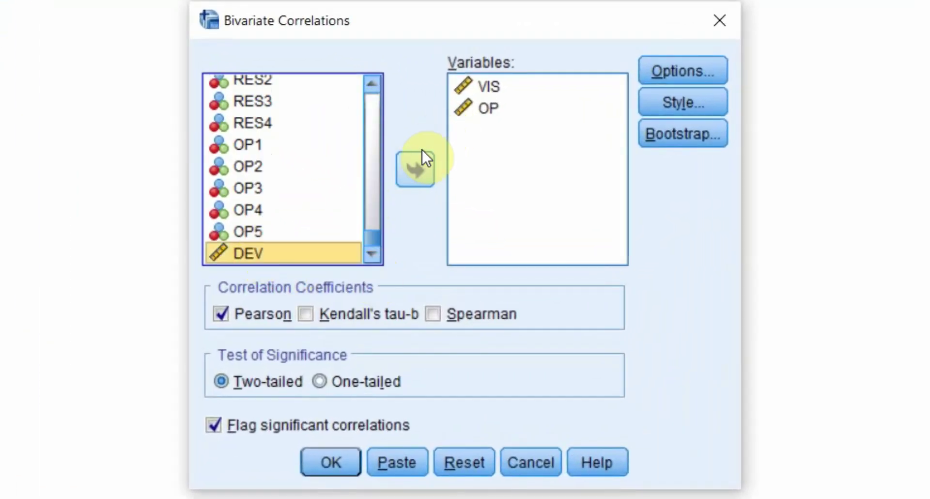
pyautogui.click(418, 170)
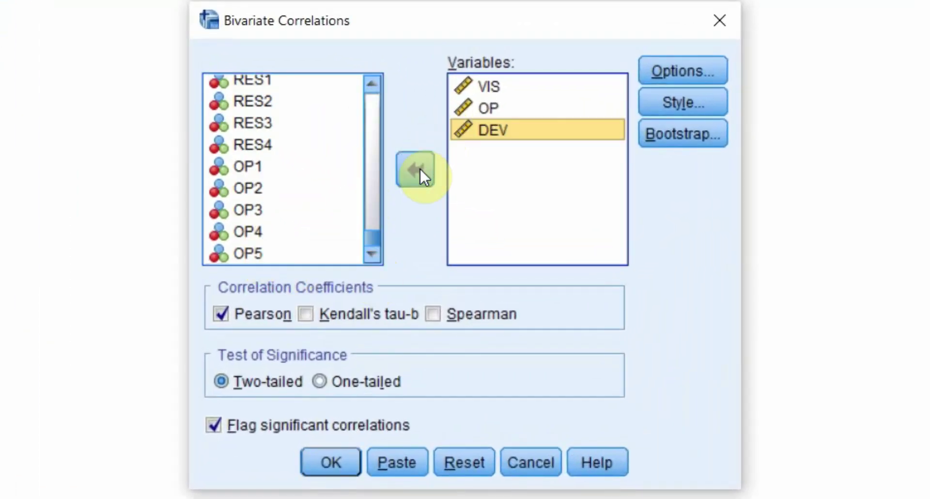
# - Set the test of significance to one-tailed and run the Pearson correlation
pyautogui.click(339, 379)
pyautogui.click(277, 380)
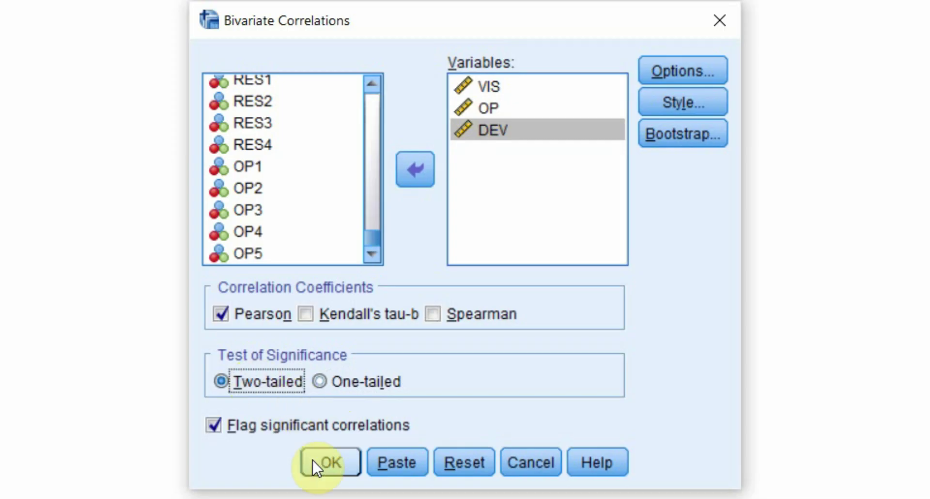
pyautogui.click(351, 383)
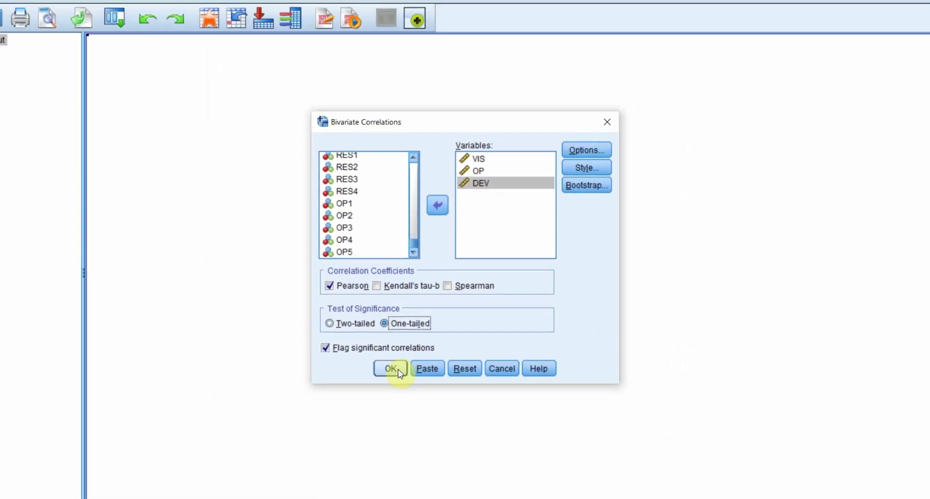
pyautogui.click(331, 462)
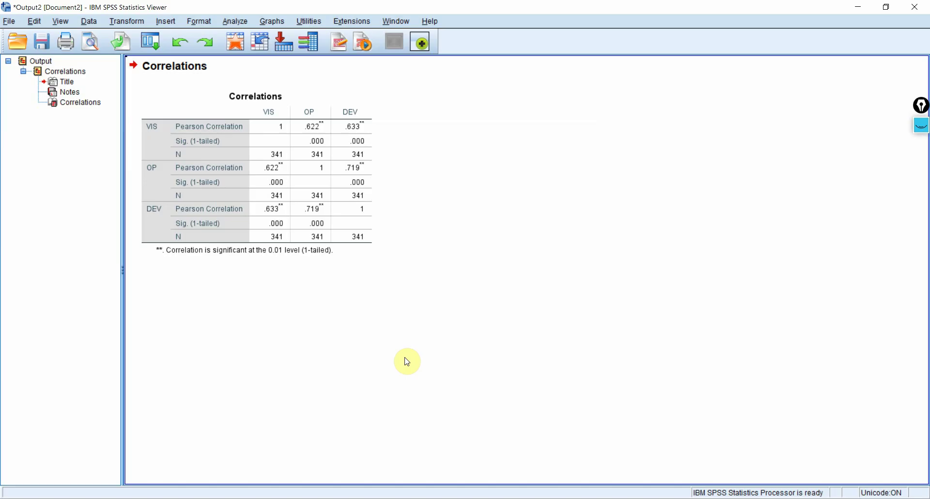
# - Copy the Correlations output table and paste it into the blank Word document
pyautogui.click(300, 107)
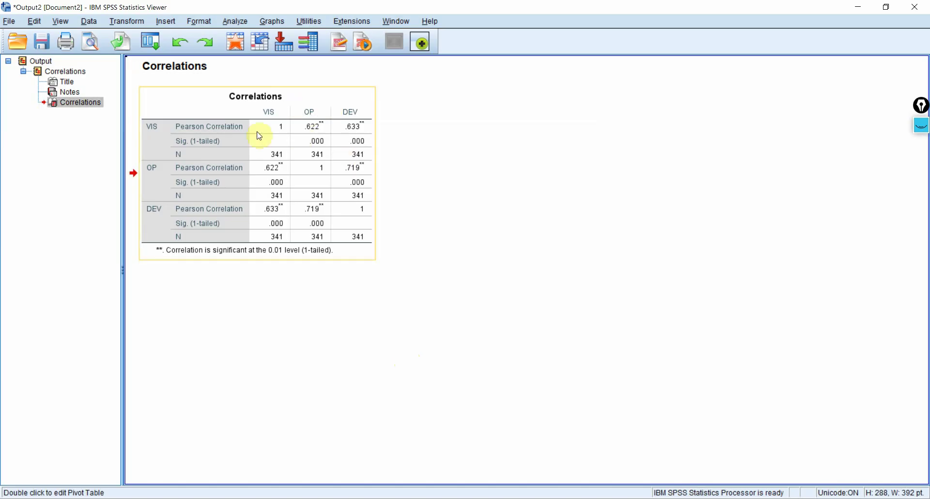
pyautogui.doubleClick(307, 114)
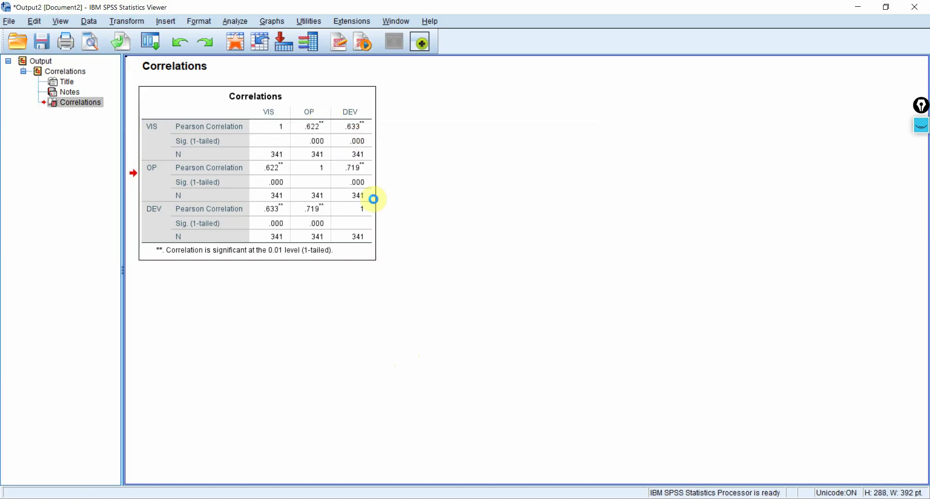
pyautogui.click(510, 497)
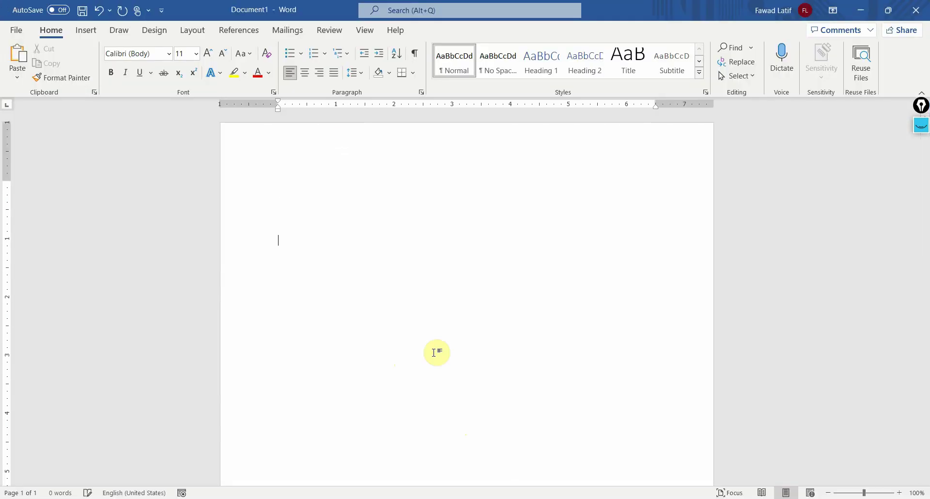
pyautogui.hotkey('ctrl', 'v')
# - Autofit the pasted correlations table to the window and apply all borders to it
pyautogui.click(273, 240)
pyautogui.rightClick(273, 240)
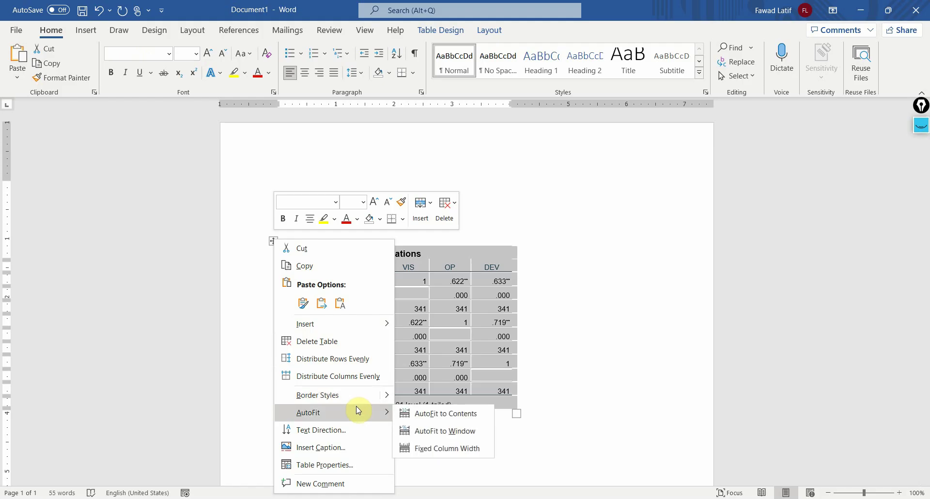
pyautogui.click(442, 436)
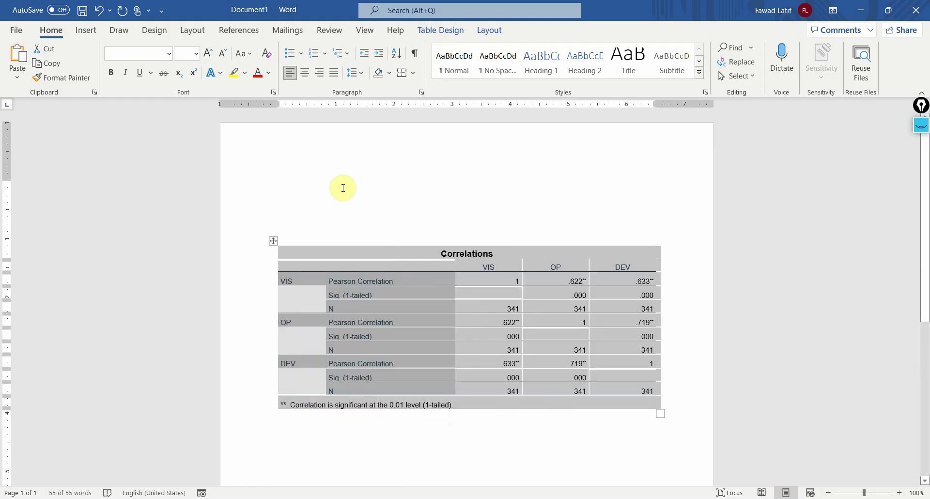
pyautogui.click(420, 74)
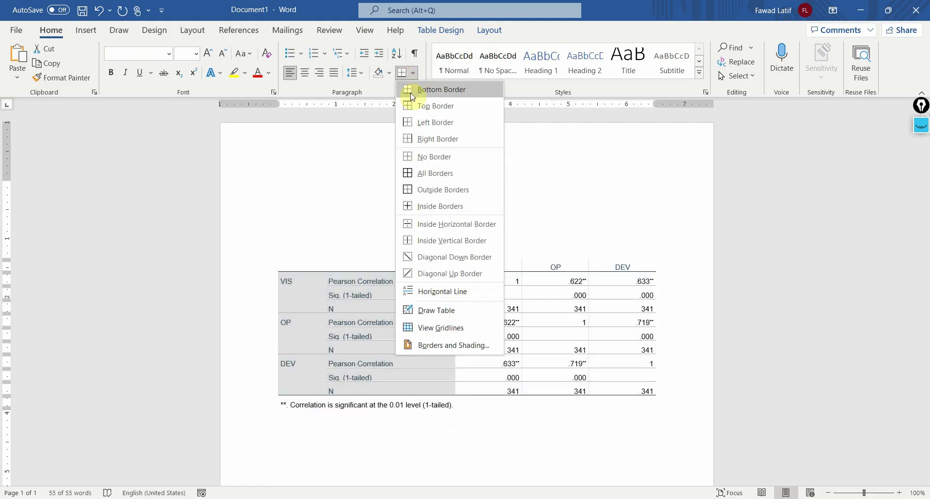
pyautogui.click(411, 170)
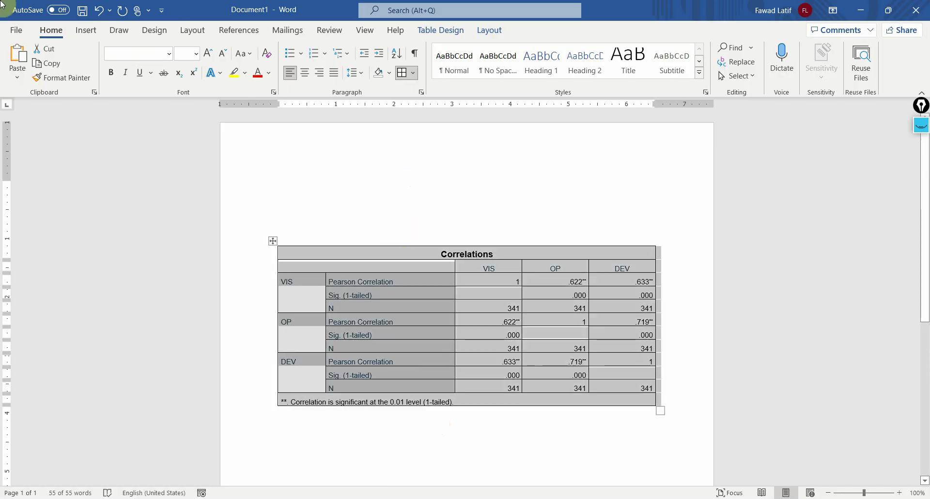
# - Delete the "Correlations" title inside the table and add the caption "Table 1. Correlation Matrix" above it
pyautogui.click(396, 257)
pyautogui.tripleClick(397, 258)
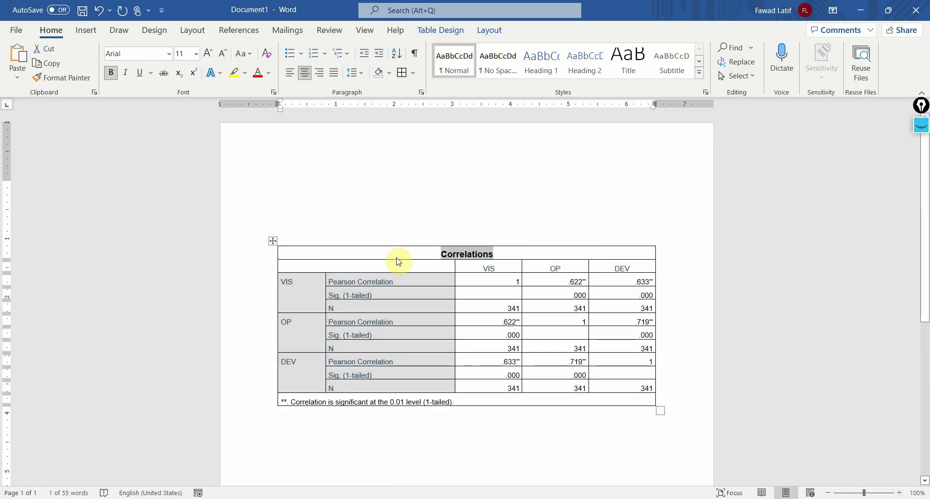
pyautogui.press('Delete')
pyautogui.press('Up')
pyautogui.write('Tablke ')
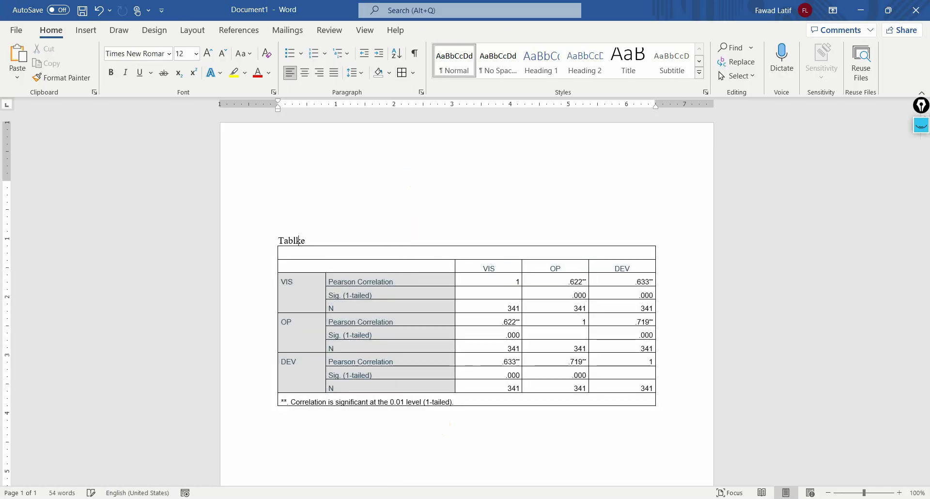
pyautogui.write('1. Correlation Matrix')
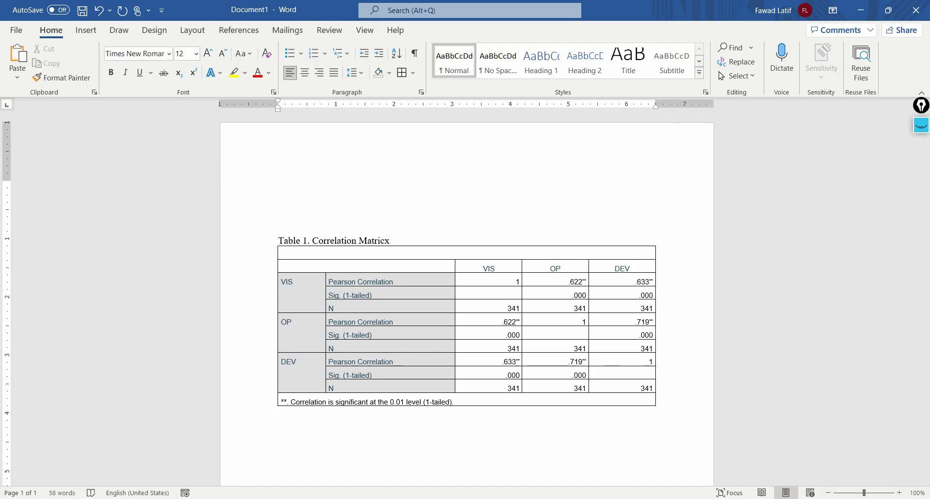
# - Remove the empty first row of the correlation matrix table
pyautogui.tripleClick(395, 252)
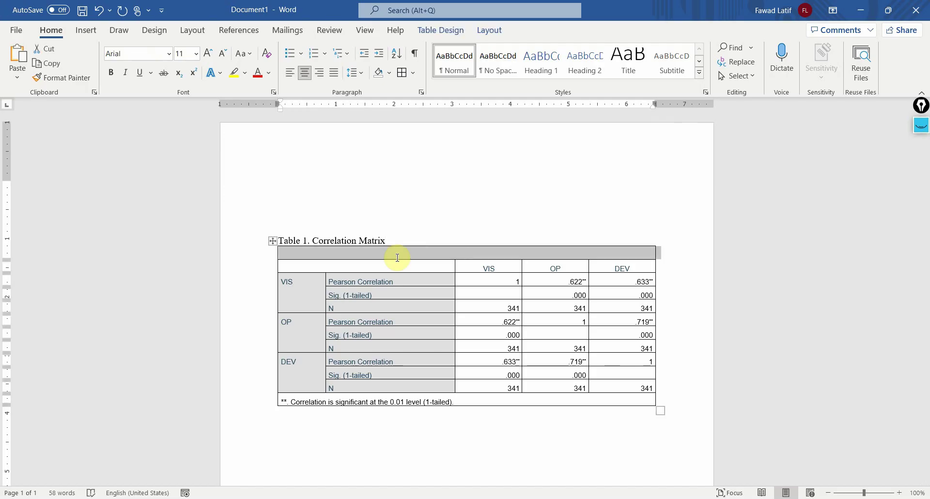
pyautogui.press('BackSpace')
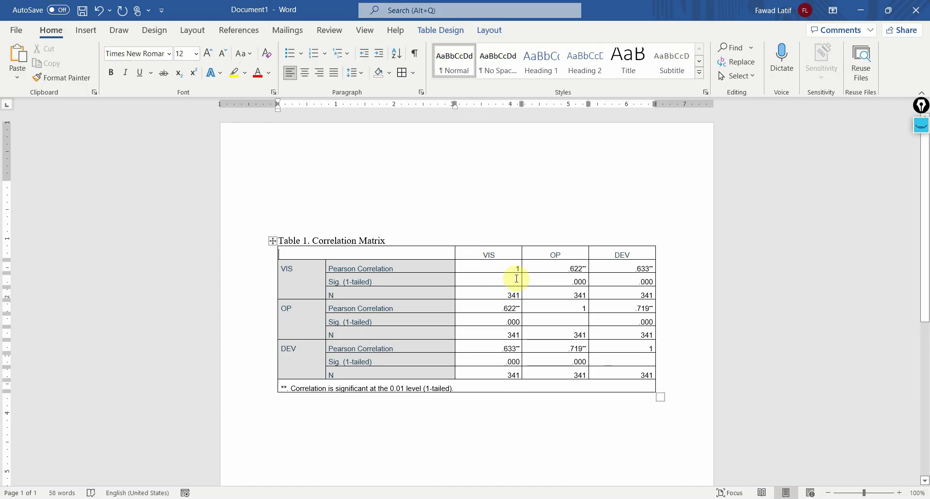
pyautogui.click(337, 280)
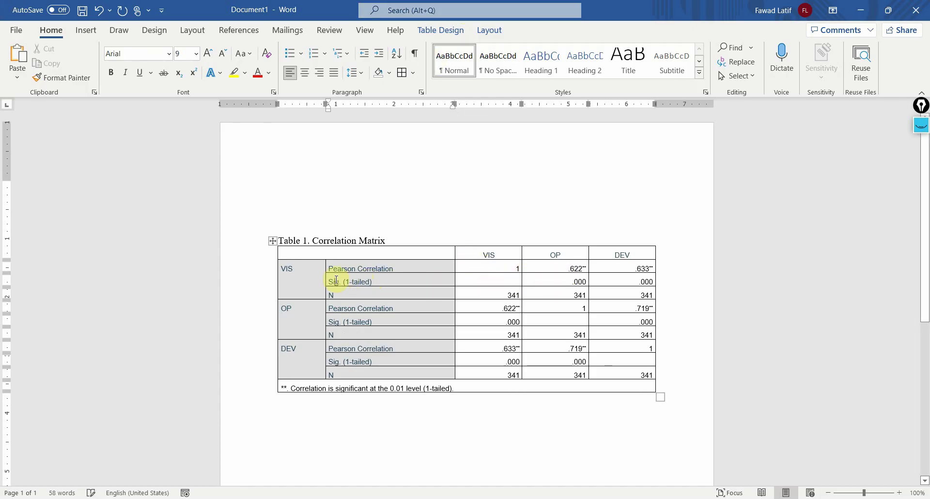
# - Draw horizontal borders across the merged VIS, OP and DEV label cells, level with the bottom of each Pearson Correlation row
pyautogui.click(440, 30)
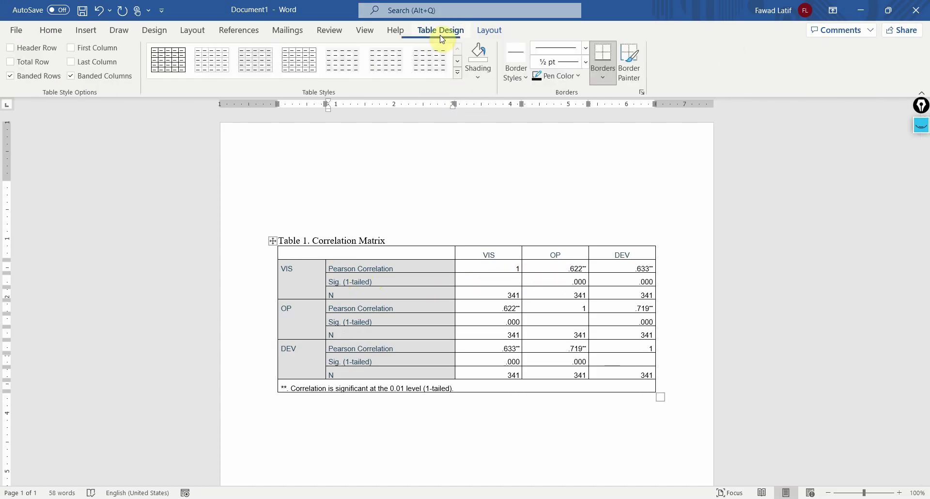
pyautogui.click(489, 30)
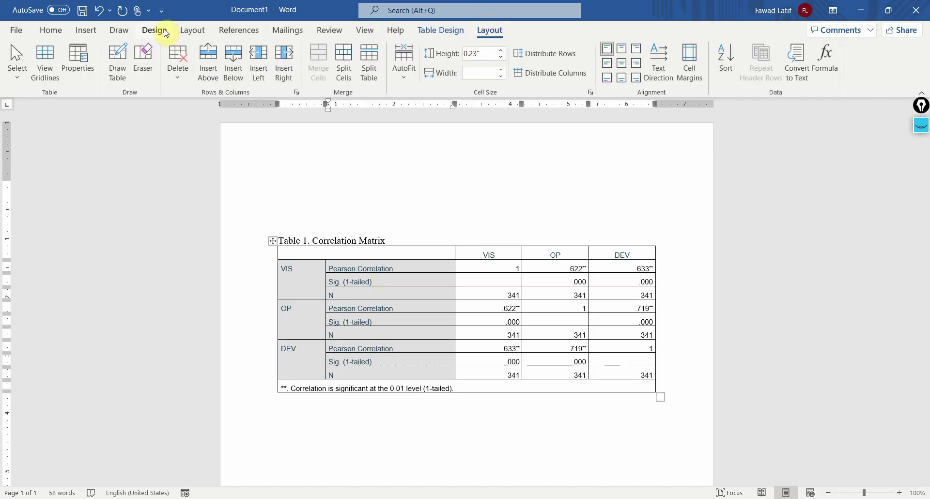
pyautogui.click(146, 54)
pyautogui.click(118, 62)
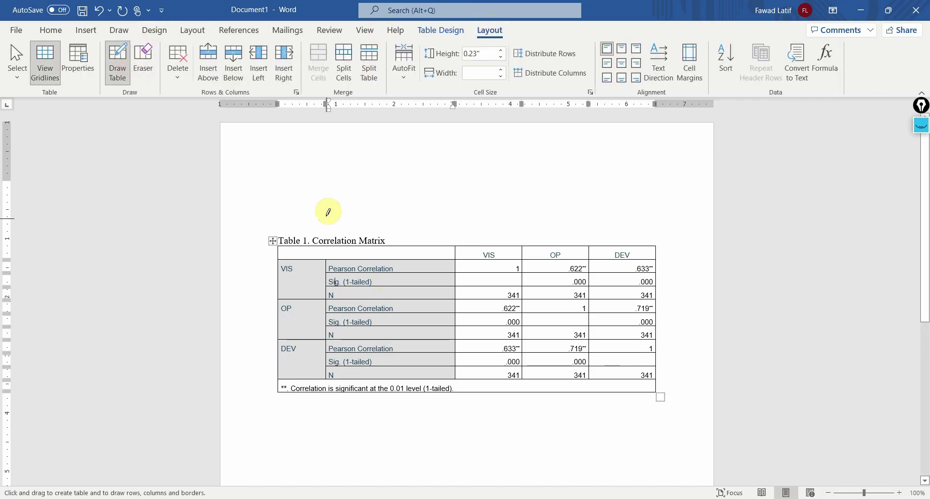
pyautogui.moveTo(327, 272); pyautogui.dragTo(285, 273)
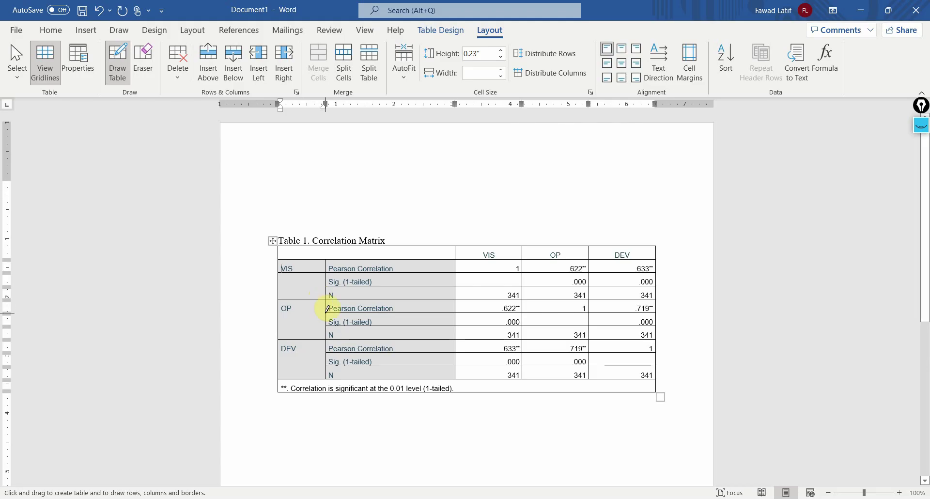
pyautogui.moveTo(329, 308); pyautogui.dragTo(286, 311)
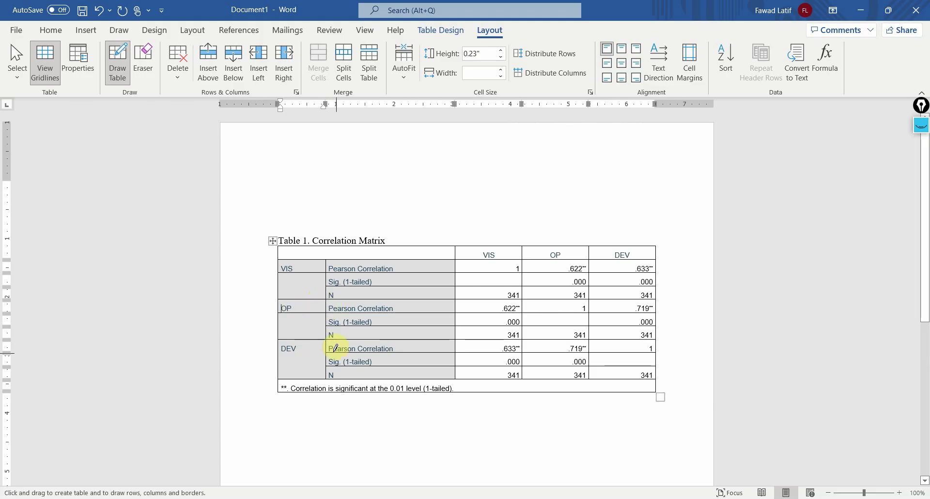
pyautogui.moveTo(321, 348); pyautogui.dragTo(286, 344)
pyautogui.press('Escape')
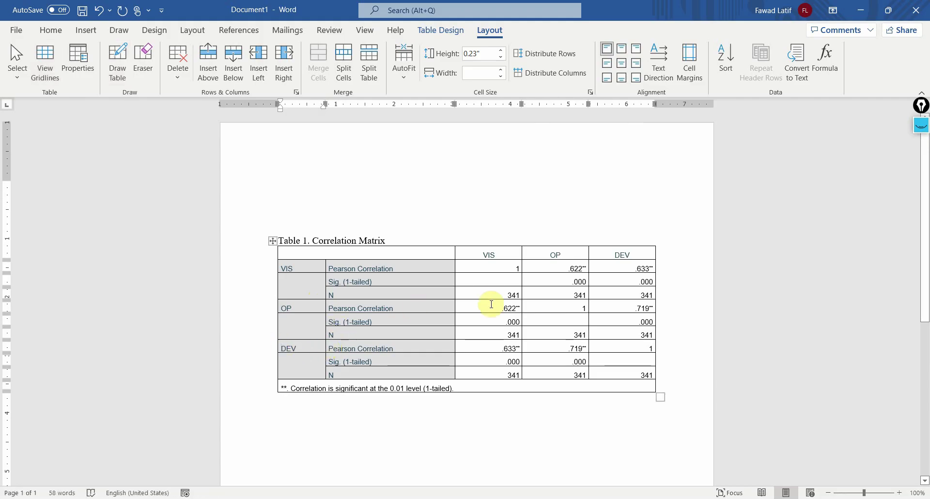
# - Delete the Sig. (1-tailed) and N rows that belong to VIS
pyautogui.click(413, 277)
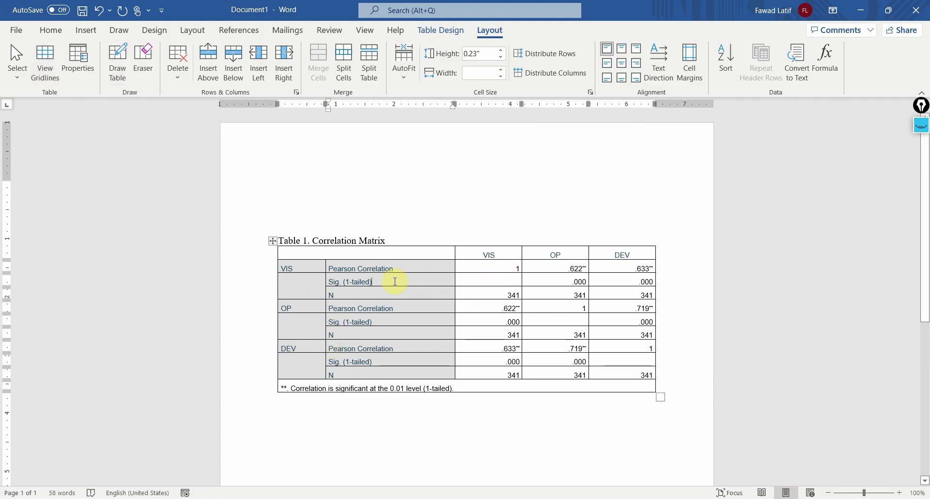
pyautogui.click(314, 286)
pyautogui.hotkey('shift', 'Down')
pyautogui.hotkey('shift', 'Up')
pyautogui.hotkey('shift', 'Right')
pyautogui.hotkey('shift', 'Right')
pyautogui.hotkey('shift', 'Right')
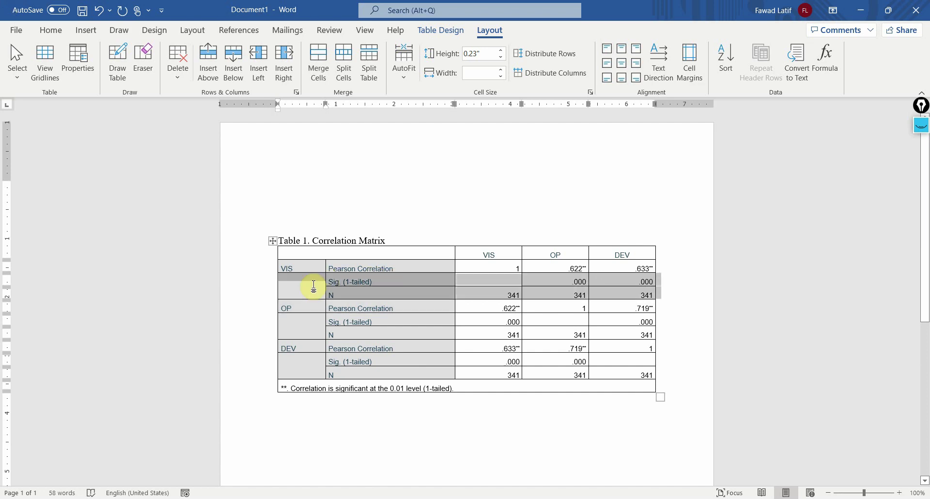
pyautogui.press('BackSpace')
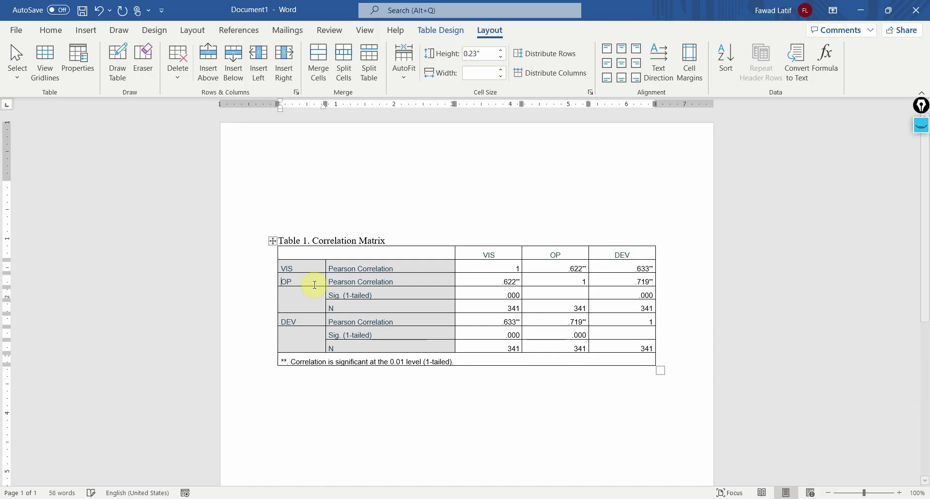
# - Delete the Sig. (1-tailed) and N rows that belong to OP and DEV
pyautogui.hotkey('shift', 'Right')
pyautogui.hotkey('shift', 'Right')
pyautogui.hotkey('shift', 'Down')
pyautogui.hotkey('shift', 'Right')
pyautogui.hotkey('shift', 'Right')
pyautogui.hotkey('shift', 'Right')
pyautogui.press('BackSpace')
pyautogui.hotkey('shift', 'Right')
pyautogui.hotkey('shift', 'Right')
pyautogui.hotkey('shift', 'Down')
pyautogui.hotkey('shift', 'Right')
pyautogui.hotkey('shift', 'Right')
pyautogui.hotkey('shift', 'Right')
pyautogui.press('BackSpace')
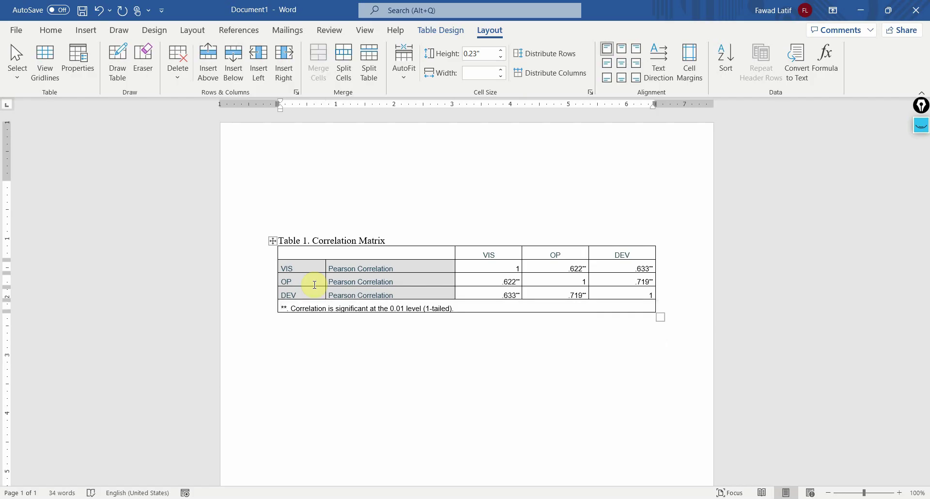
# - Move the significance footnote from the table's last row to the line below the table and put "Note." in front of it
pyautogui.hotkey('shift', 'Down')
pyautogui.hotkey('shift', 'Left')
pyautogui.hotkey('ctrl', 'x')
pyautogui.press('Down')
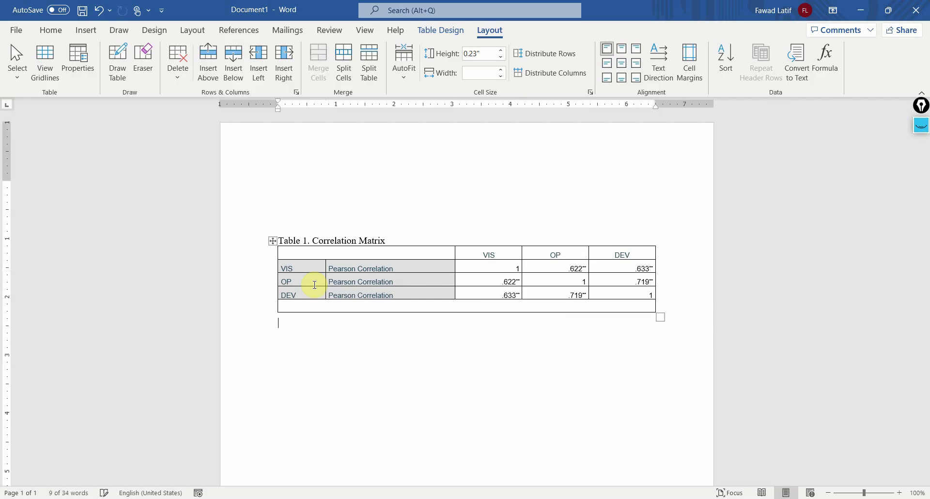
pyautogui.hotkey('ctrl', 'v')
pyautogui.write('.')
pyautogui.press('Home')
pyautogui.write('Note.')
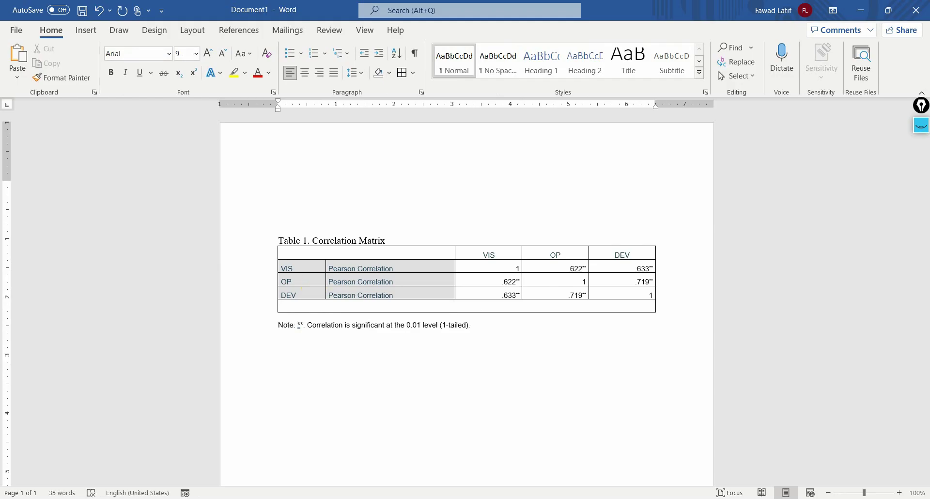
# - Italicize "Note." and delete the empty last row of the table
pyautogui.hotkey('shift', 'Home')
pyautogui.hotkey('ctrl', 'i')
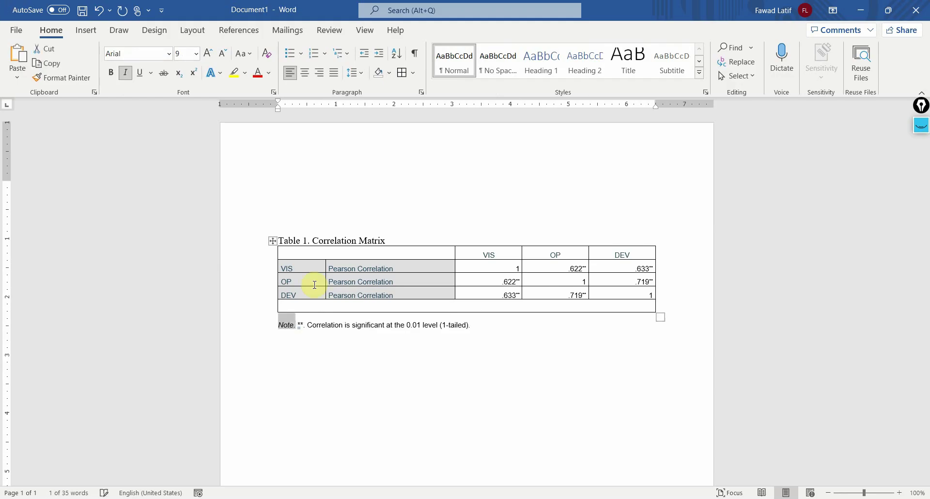
pyautogui.press('Up')
pyautogui.hotkey('shift', 'End')
pyautogui.press('BackSpace')
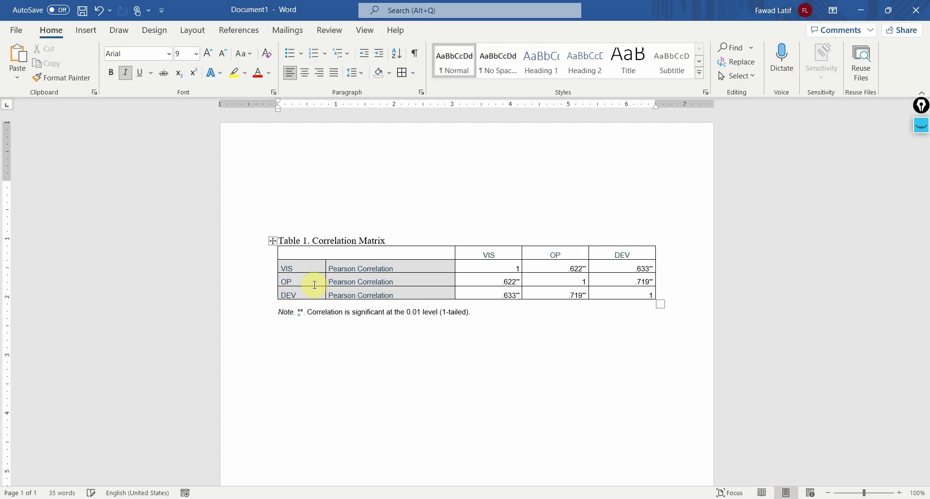
# - Clear the duplicate correlation values above the diagonal in the OP and DEV columns
pyautogui.moveTo(571, 266); pyautogui.dragTo(630, 282)
pyautogui.press('Delete')
pyautogui.press('Delete')
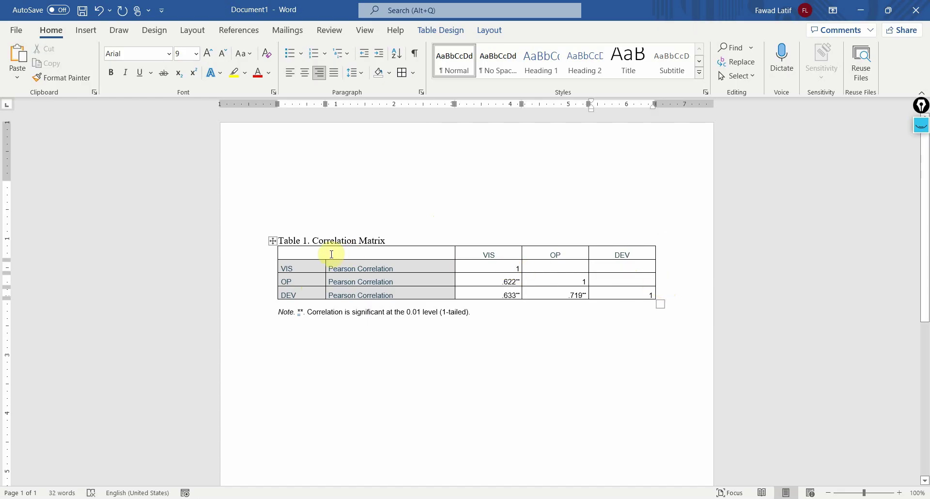
# - Split the blank header cell in line with the label column, then delete the Pearson Correlation column
pyautogui.click(489, 30)
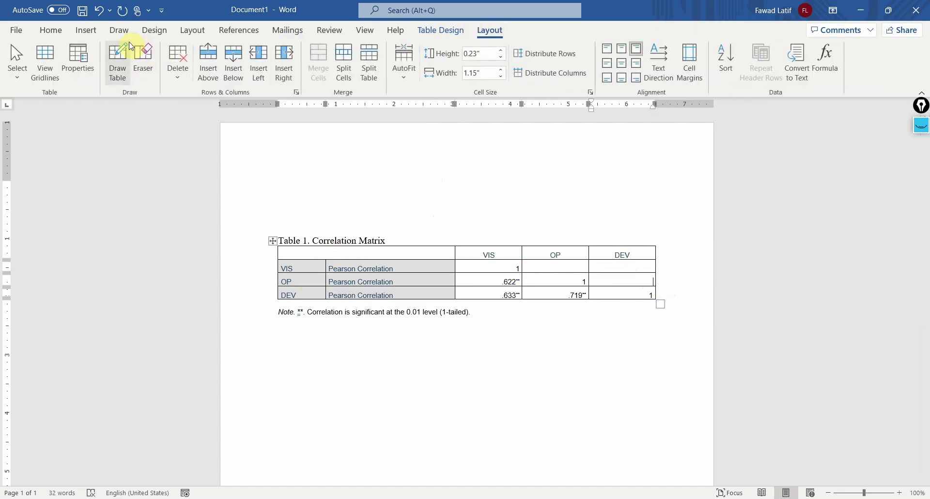
pyautogui.click(120, 55)
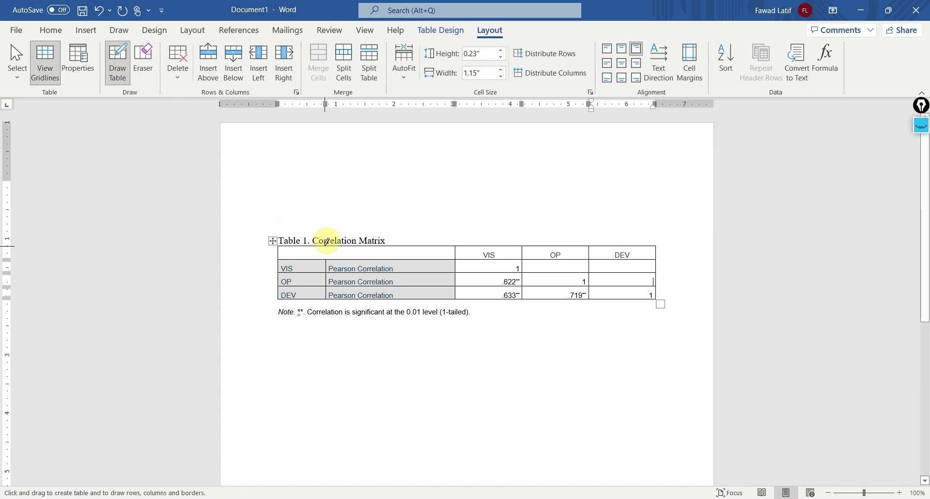
pyautogui.moveTo(326, 242); pyautogui.dragTo(332, 256)
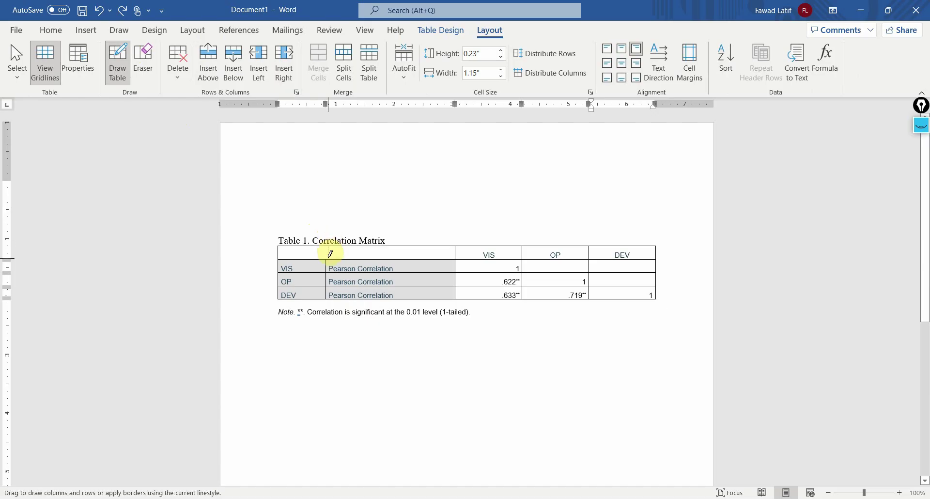
pyautogui.click(331, 254)
pyautogui.press('Escape')
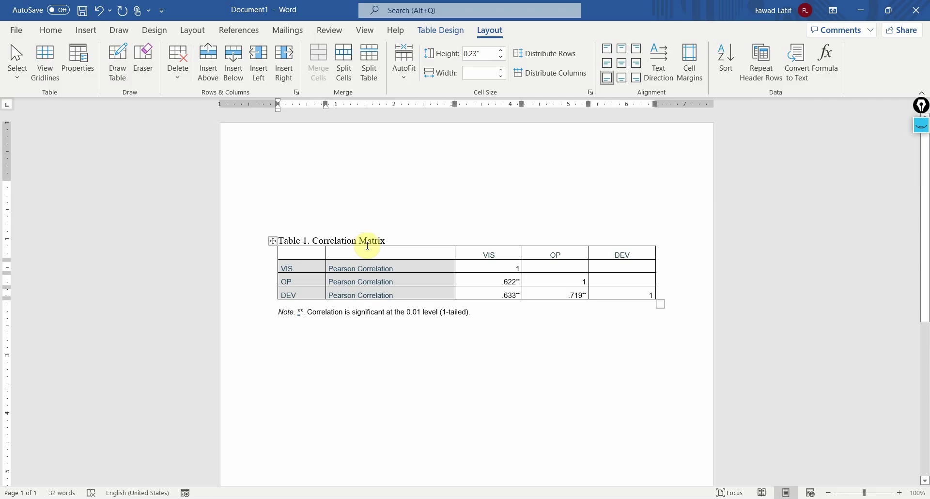
pyautogui.click(406, 244)
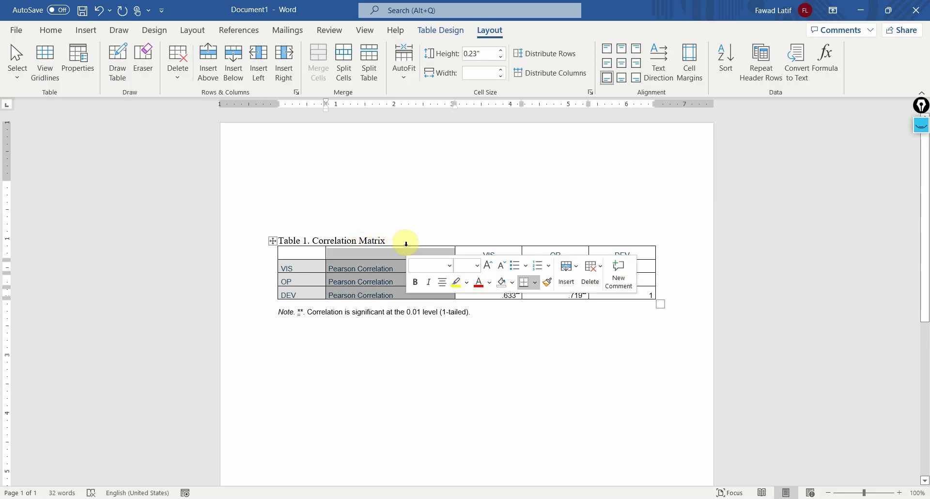
pyautogui.press('BackSpace')
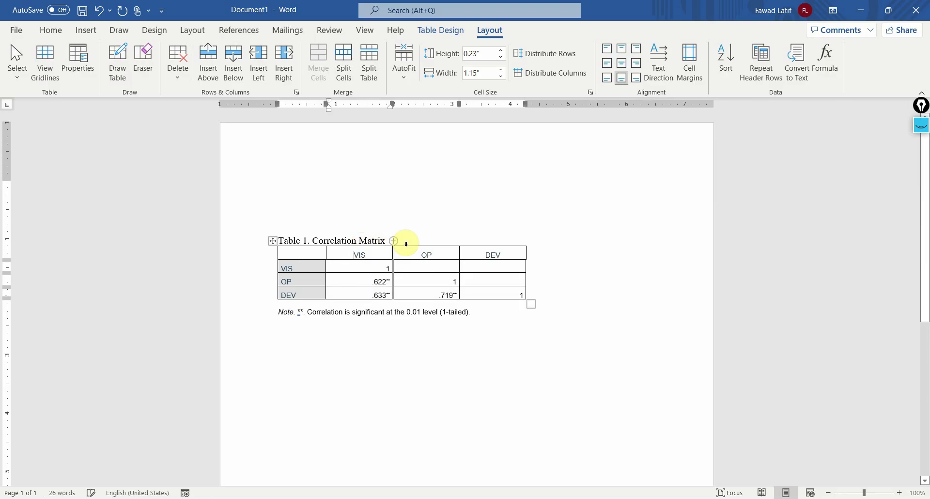
# - Autofit the reduced correlation table to the window width
pyautogui.click(273, 240)
pyautogui.rightClick(273, 241)
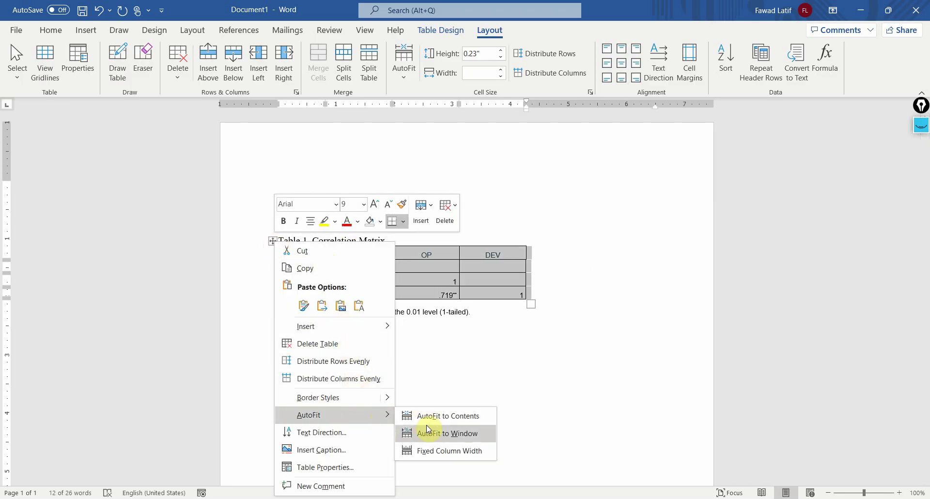
pyautogui.click(427, 430)
pyautogui.click(415, 241)
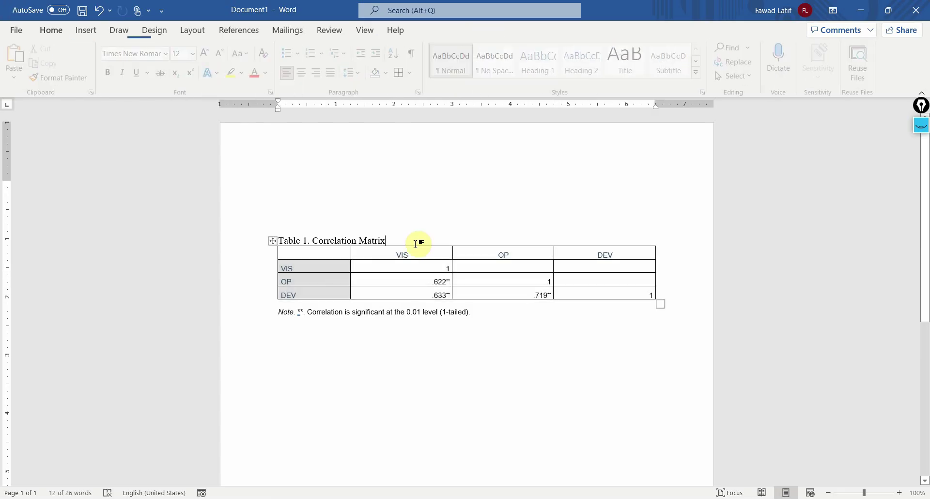
# - Center the contents of the VIS, OP and DEV columns horizontally
pyautogui.moveTo(415, 243); pyautogui.dragTo(585, 266)
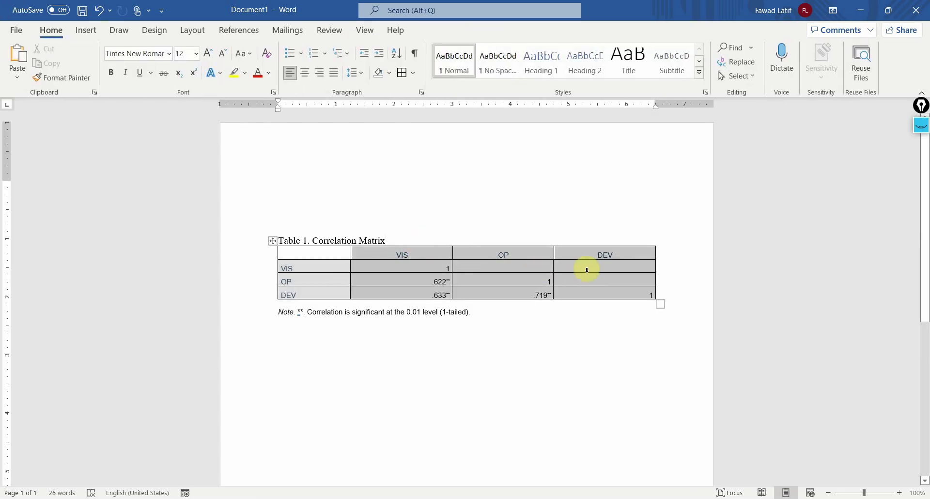
pyautogui.click(66, 31)
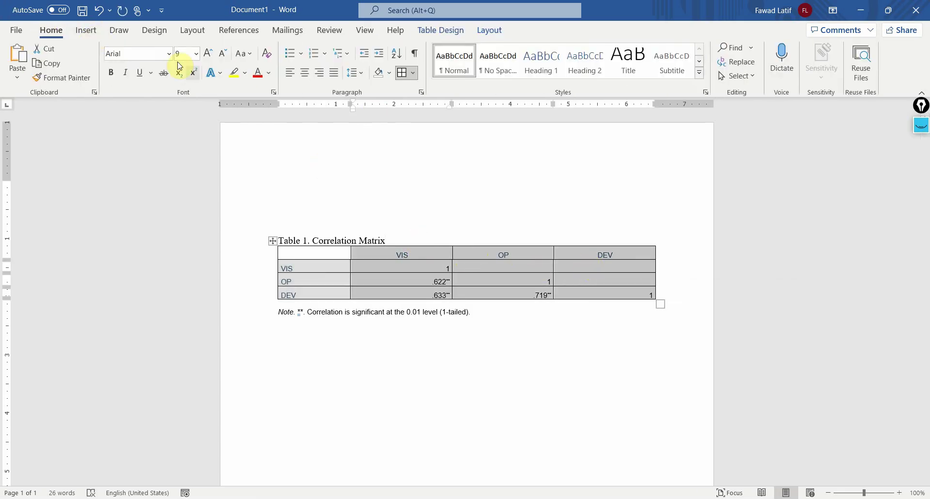
pyautogui.click(305, 72)
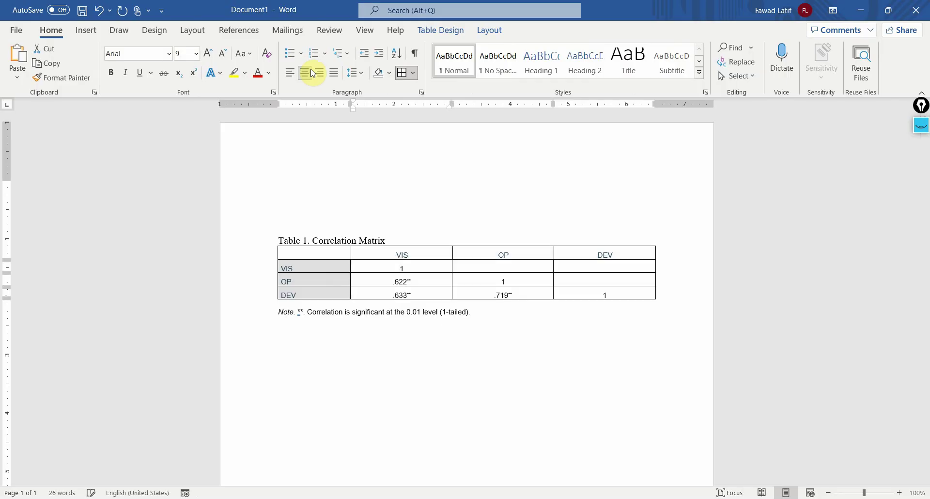
# - Select the whole table and remove the grey shading from its row label cells
pyautogui.click(295, 257)
pyautogui.click(273, 241)
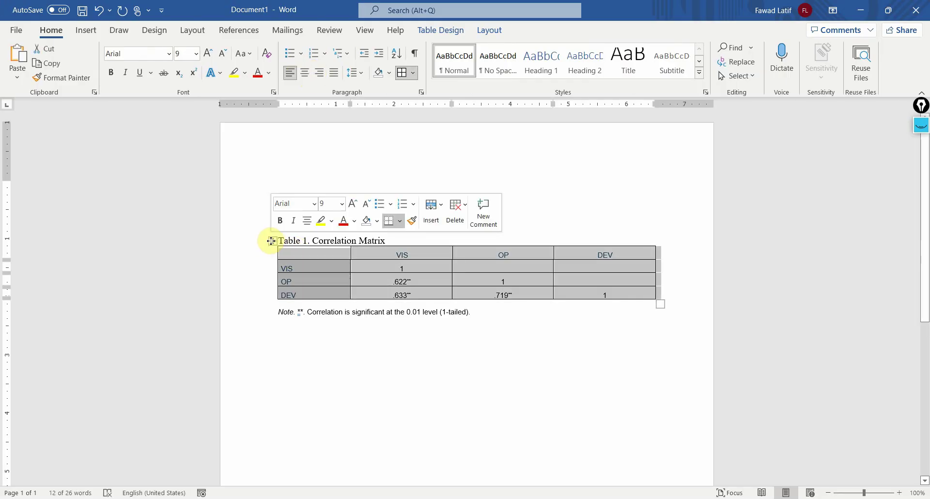
pyautogui.click(485, 30)
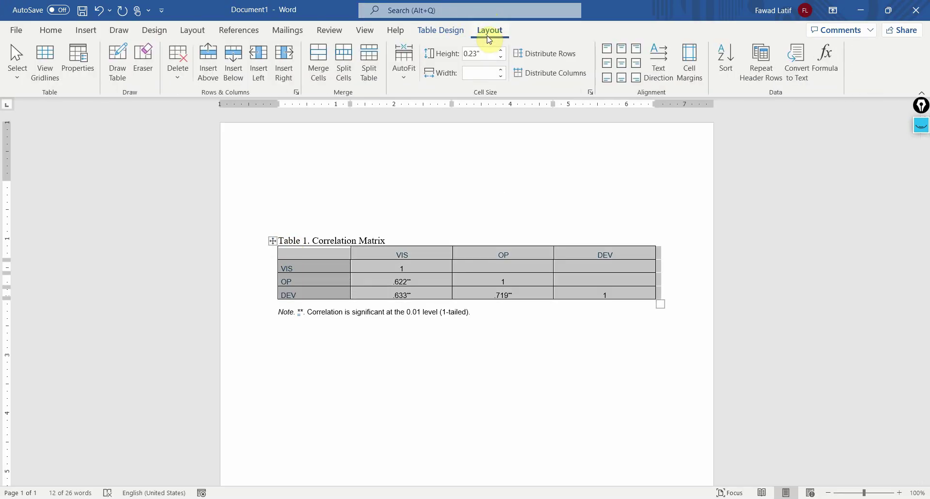
pyautogui.click(438, 31)
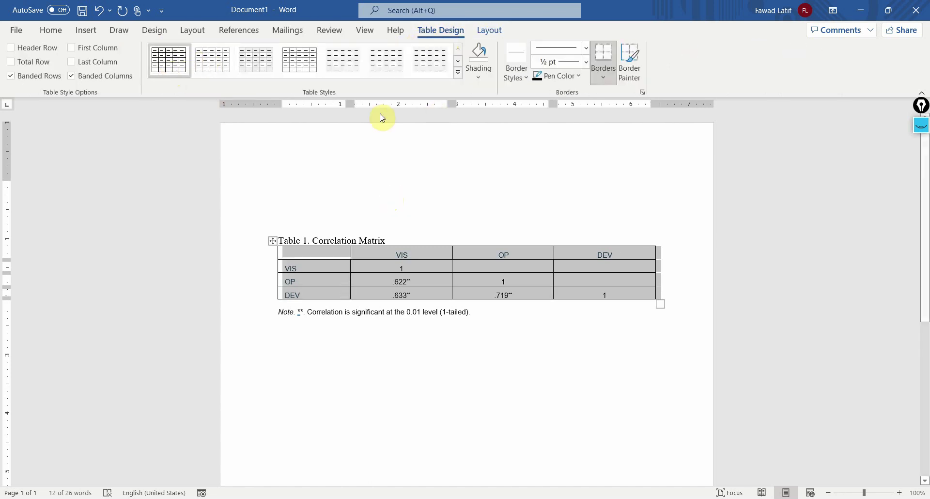
# - Strip the table's borders down to a single top border and a single bottom border
pyautogui.click(49, 30)
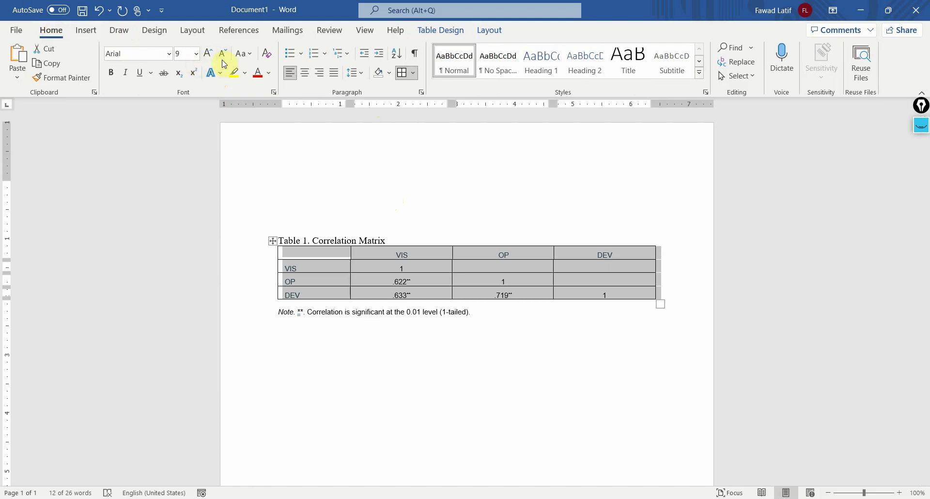
pyautogui.click(413, 72)
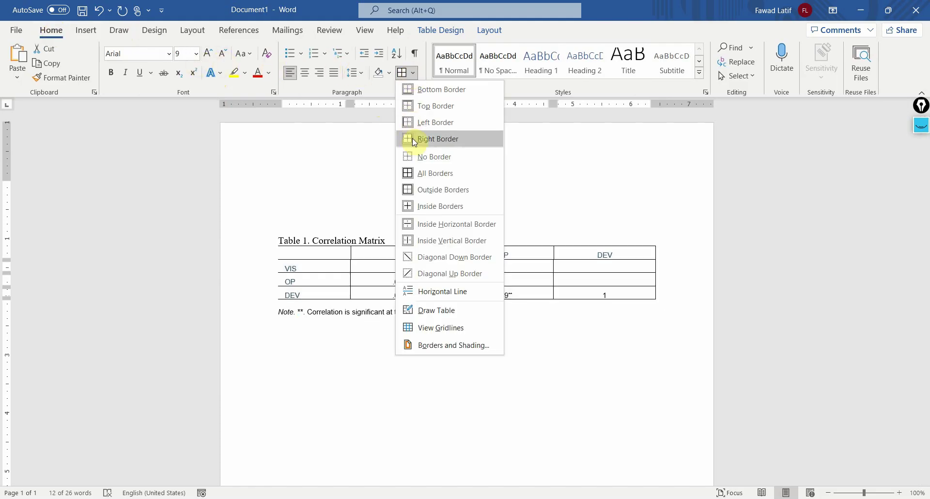
pyautogui.click(411, 139)
pyautogui.click(413, 73)
pyautogui.click(414, 87)
pyautogui.click(418, 73)
pyautogui.click(415, 102)
# - Add a bottom border beneath the header row containing VIS, OP and DEV
pyautogui.click(291, 255)
pyautogui.hotkey('shift', 'Right')
pyautogui.hotkey('shift', 'Right')
pyautogui.hotkey('shift', 'Right')
pyautogui.hotkey('shift', 'Right')
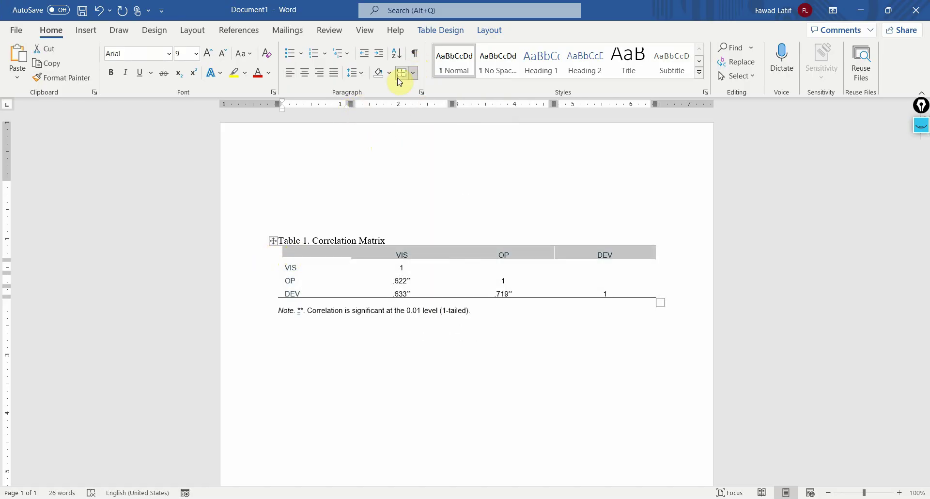
pyautogui.click(413, 73)
pyautogui.click(415, 88)
pyautogui.click(324, 201)
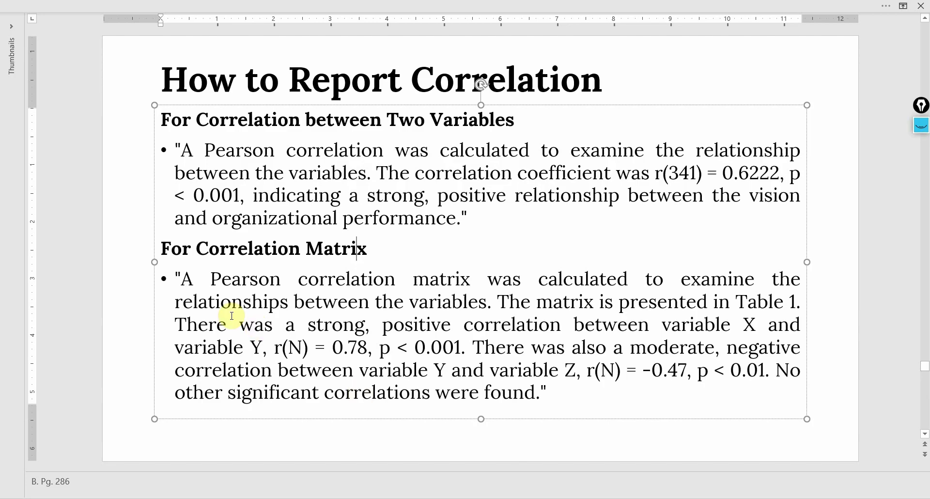
# - Copy the sample correlation matrix paragraph from the reporting slide into the Word document above Table 1, without its bullet
pyautogui.moveTo(176, 278); pyautogui.dragTo(549, 473)
pyautogui.hotkey('ctrl', 'c')
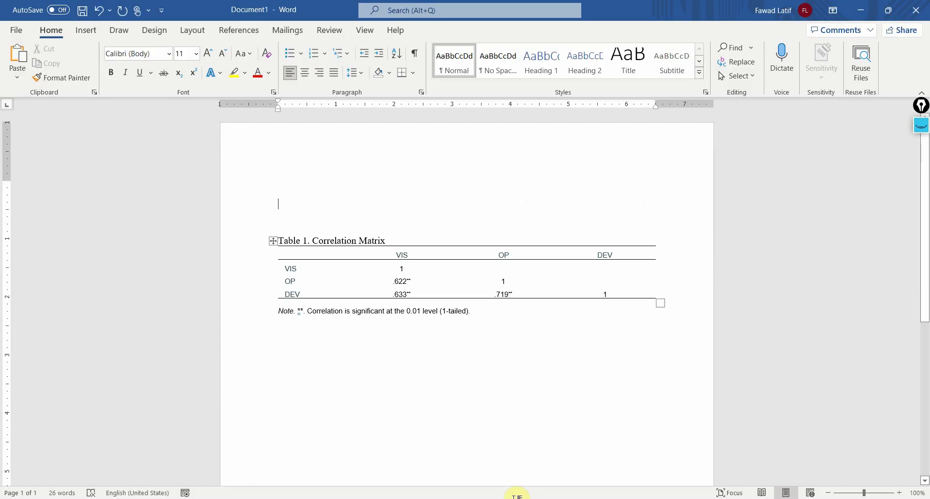
pyautogui.click(347, 167)
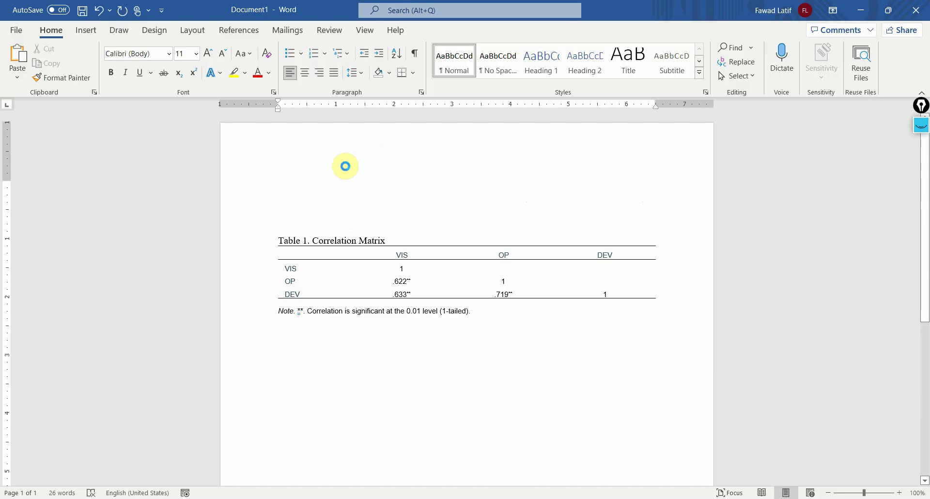
pyautogui.hotkey('ctrl', 'v')
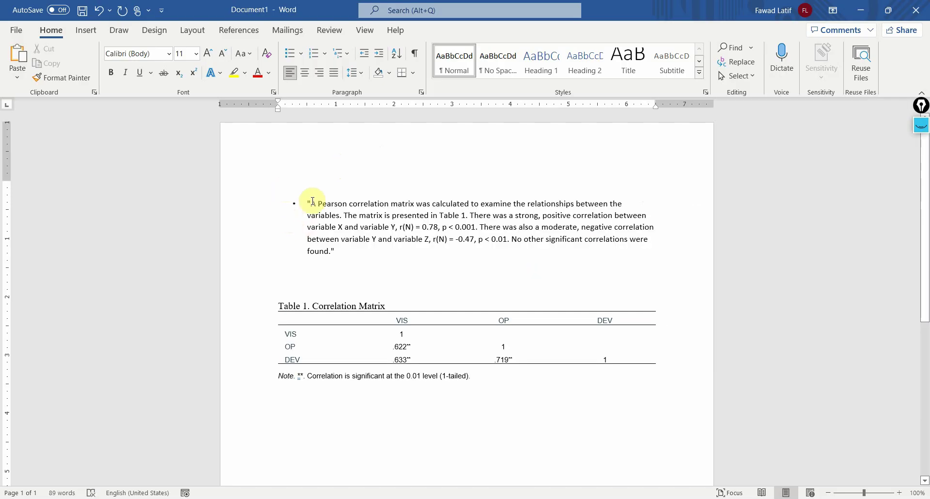
pyautogui.press('BackSpace')
pyautogui.press('BackSpace')
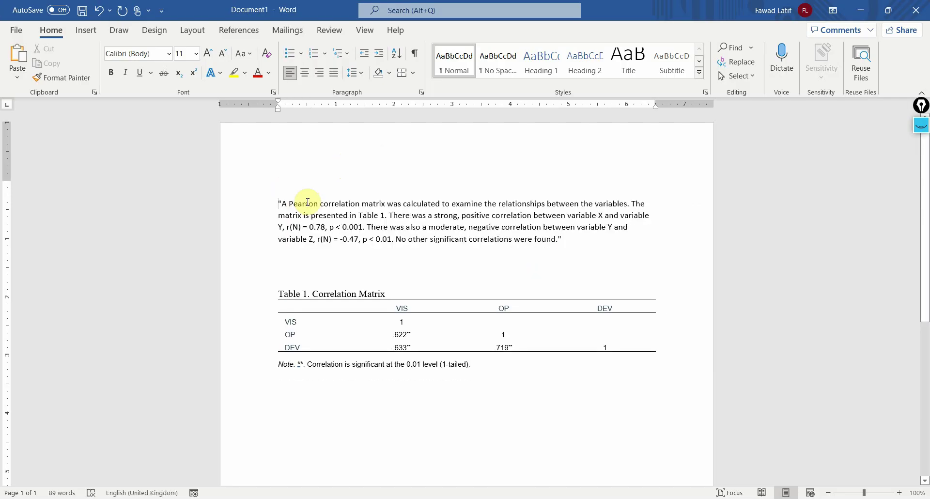
# - Justify the pasted results paragraph and set its font size to 12
pyautogui.hotkey('shift', 'Down')
pyautogui.hotkey('shift', 'Down')
pyautogui.hotkey('shift', 'Down')
pyautogui.hotkey('shift', 'Down')
pyautogui.hotkey('ctrl', 'j')
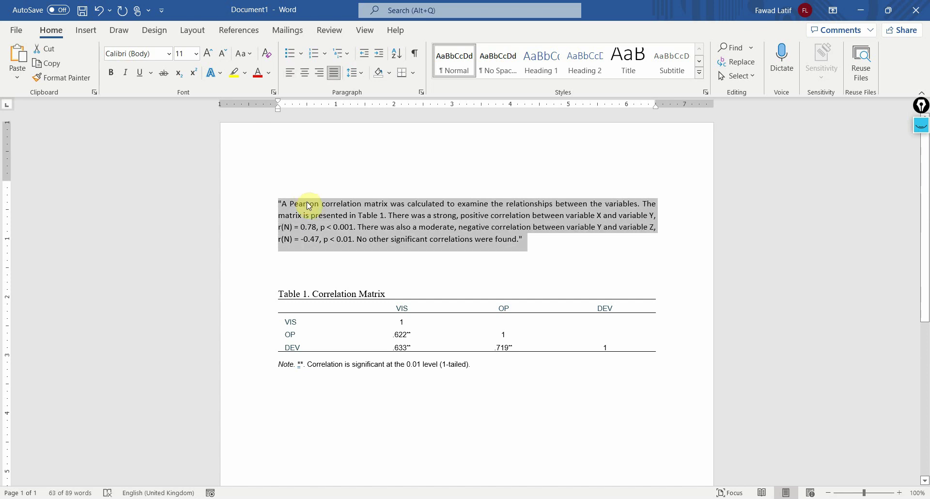
pyautogui.click(182, 53)
pyautogui.write('12')
pyautogui.press('Return')
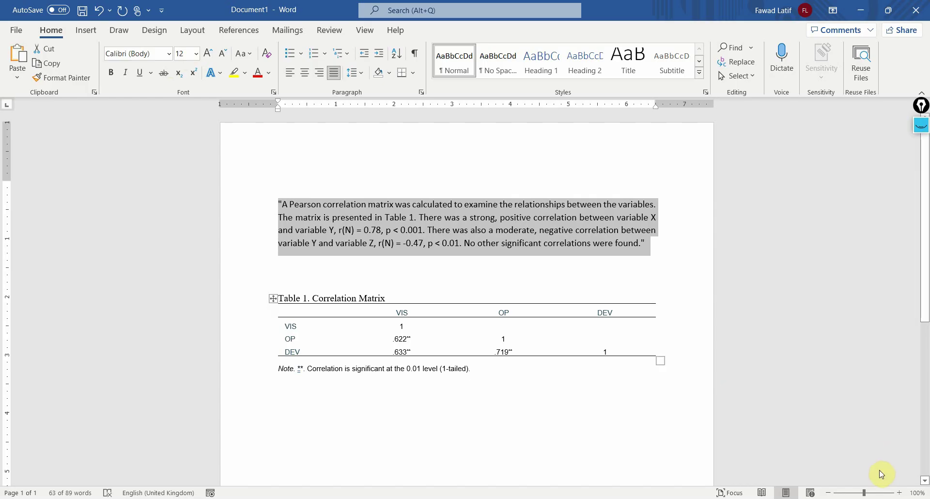
# - Insert "(Vision (VIS), Organizaitonal Performance (OP), Development (DEV))" after "the variables" in the paragraph's first sentence
pyautogui.click(900, 492)
pyautogui.click(900, 493)
pyautogui.click(899, 492)
pyautogui.click(899, 493)
pyautogui.click(900, 493)
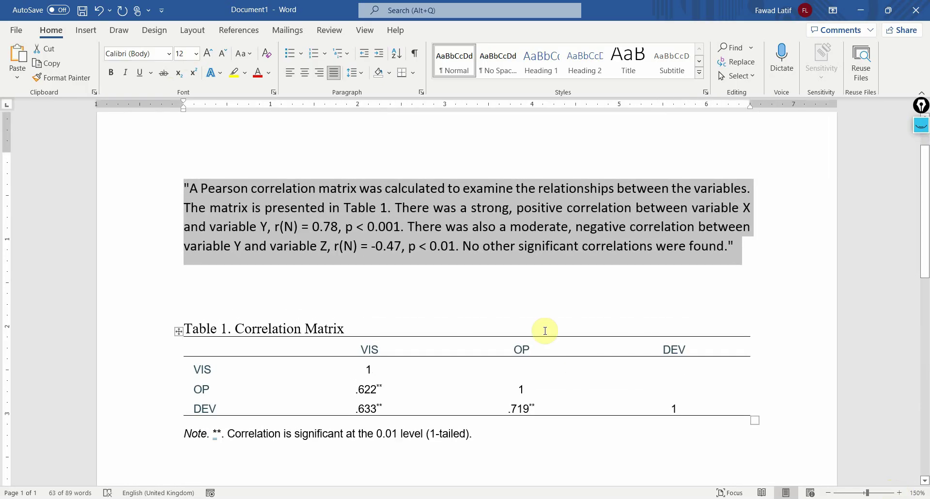
pyautogui.click(409, 189)
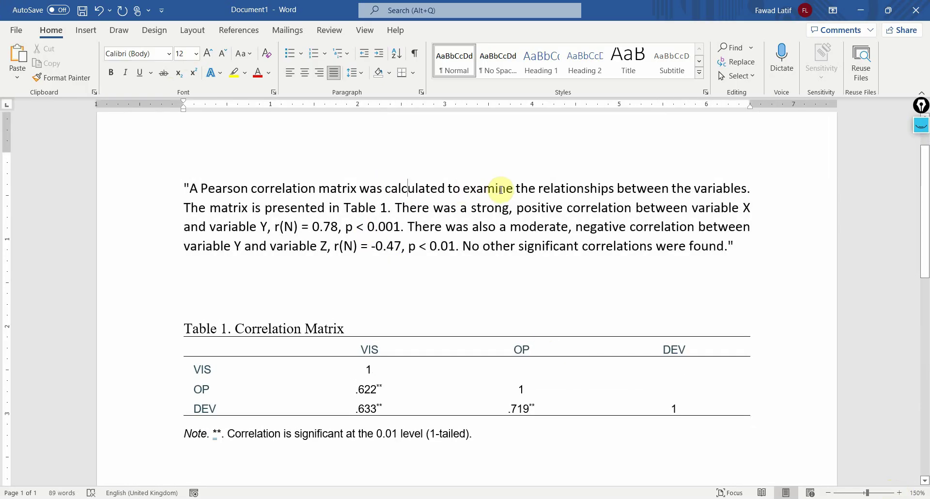
pyautogui.click(750, 195)
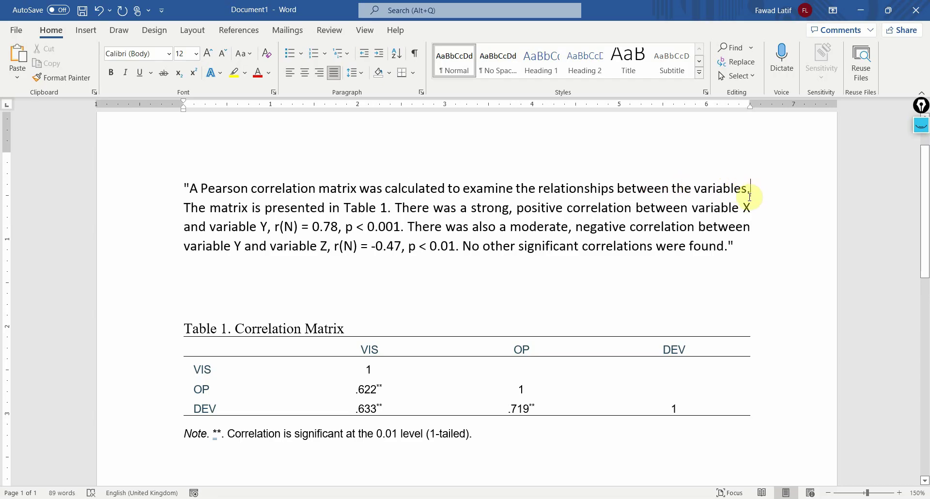
pyautogui.press('Left')
pyautogui.write('()')
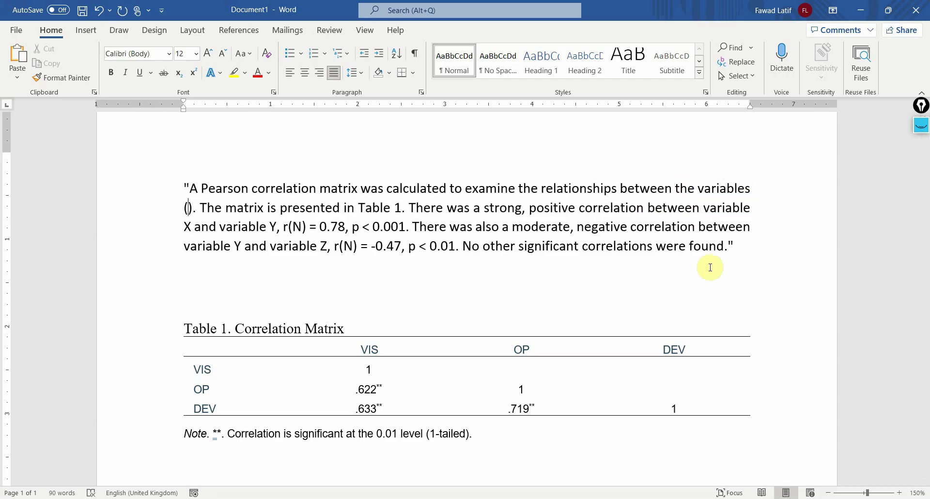
pyautogui.write('V')
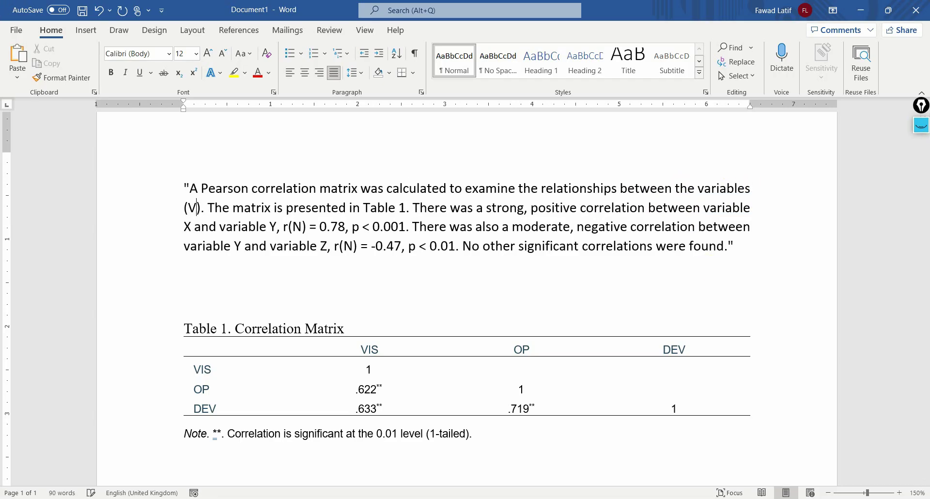
pyautogui.write('ision (VIS')
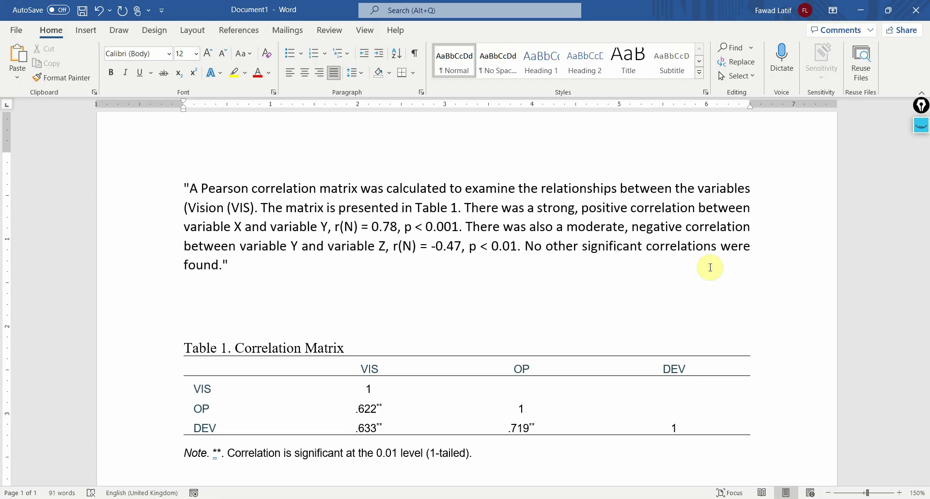
pyautogui.press('Right')
pyautogui.write(', ')
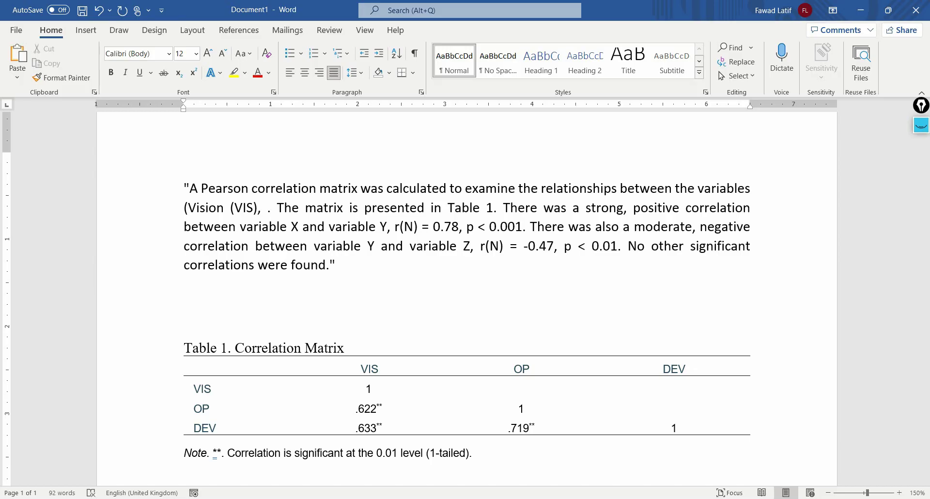
pyautogui.write('Organizaitonal Performance (OP), Development')
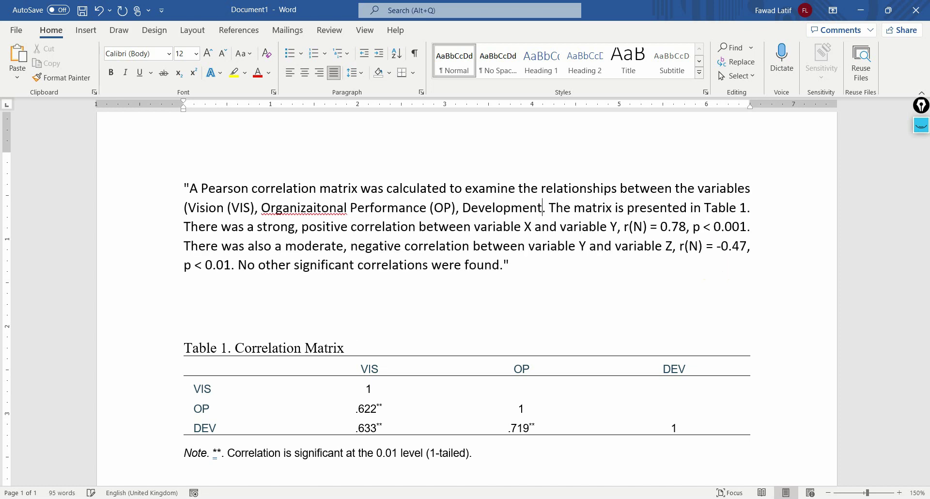
pyautogui.write(' (DEV)')
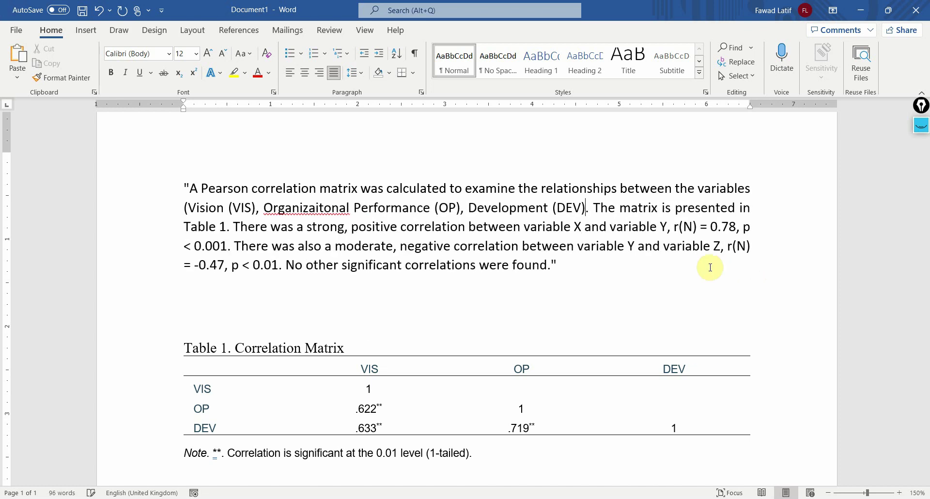
pyautogui.write(')')
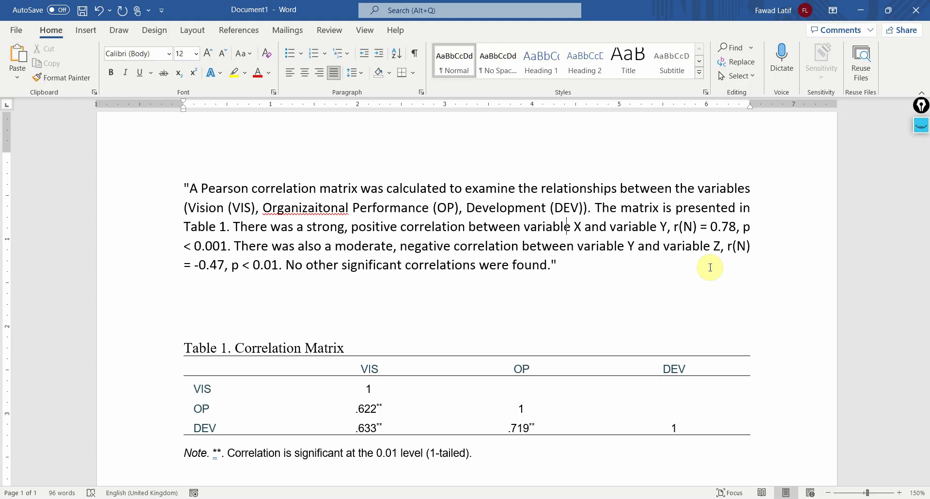
# - Replace "variable X" with "VIS" and "variable Y" with "OP" in the sentence on the first strong, positive correlation
pyautogui.hotkey('shift', 'Left')
pyautogui.hotkey('shift', 'Left')
pyautogui.hotkey('shift', 'Left')
pyautogui.hotkey('shift', 'Left')
pyautogui.hotkey('shift', 'Left')
pyautogui.hotkey('shift', 'Left')
pyautogui.hotkey('shift', 'Left')
pyautogui.hotkey('shift', 'Left')
pyautogui.hotkey('shift', 'Left')
pyautogui.hotkey('shift', 'Left')
pyautogui.write('VIS')
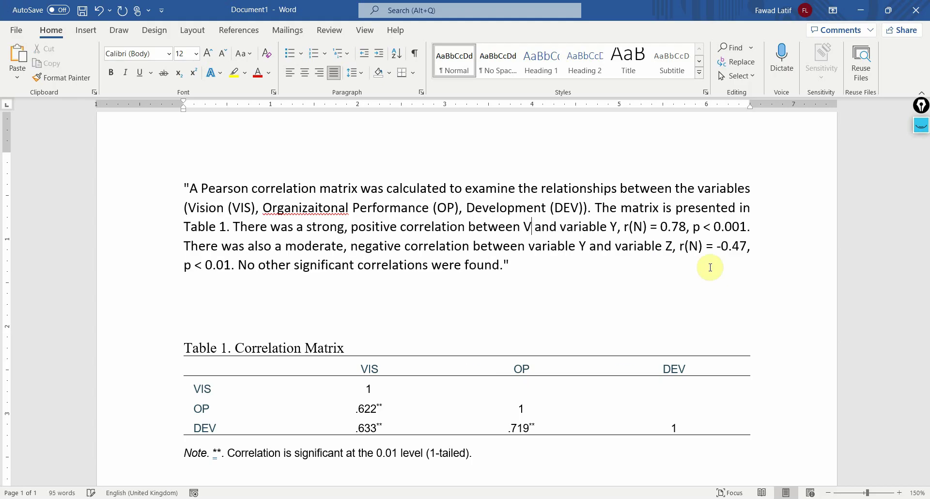
pyautogui.press('Left')
pyautogui.hotkey('shift', 'Right')
pyautogui.hotkey('shift', 'Right')
pyautogui.hotkey('shift', 'Right')
pyautogui.hotkey('shift', 'Right')
pyautogui.hotkey('shift', 'Right')
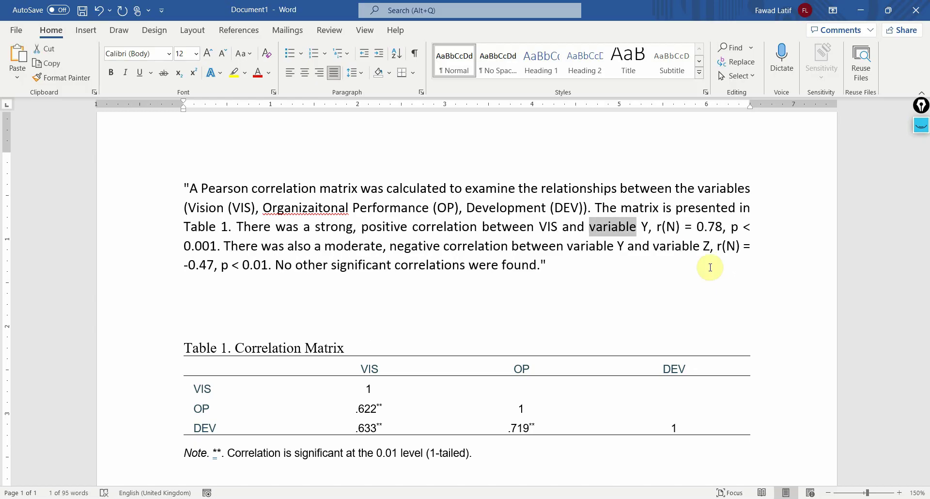
pyautogui.write('OP')
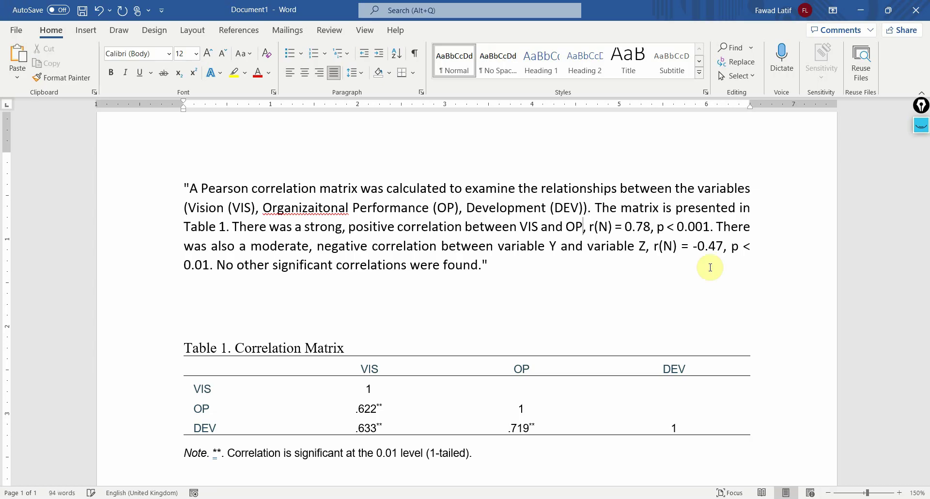
# - Report the VIS and OP correlation as r(341) = 0.622 and check its significance in the SPSS Correlations output
pyautogui.hotkey('shift', 'Right')
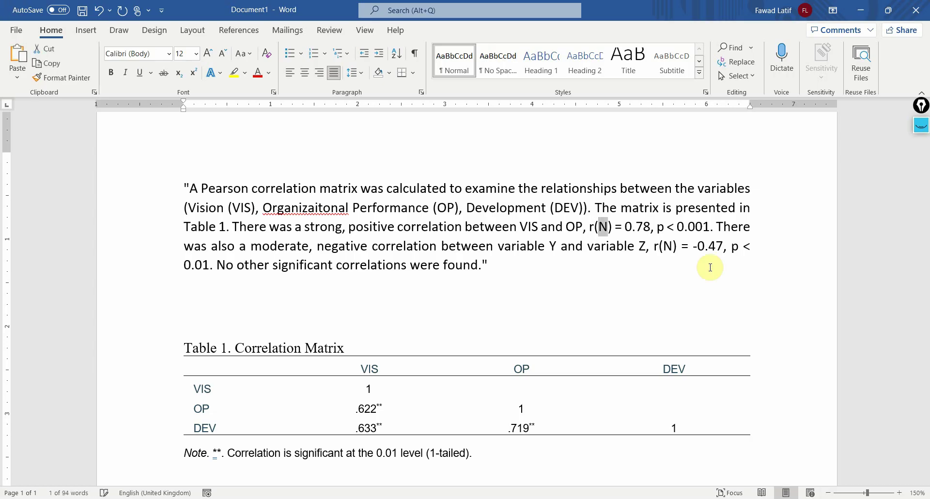
pyautogui.write('341')
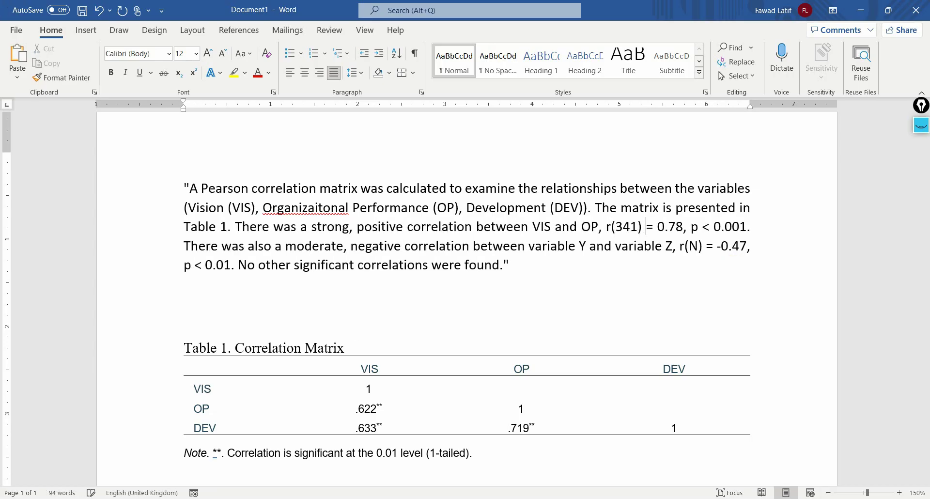
pyautogui.hotkey('shift', 'Right')
pyautogui.hotkey('shift', 'Right')
pyautogui.write('622')
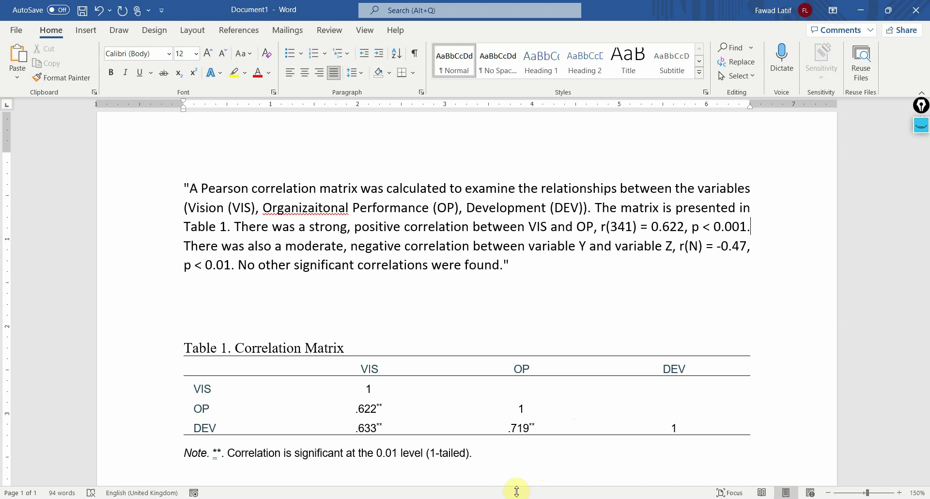
pyautogui.click(578, 436)
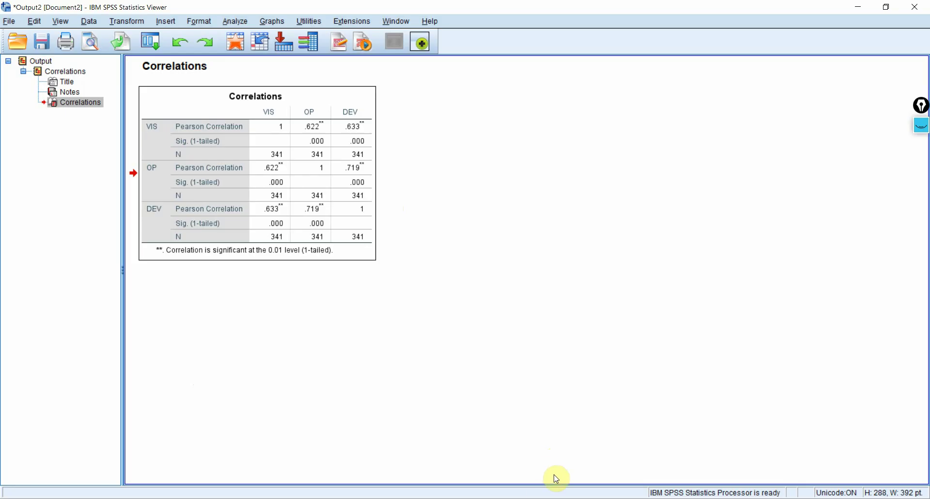
pyautogui.click(550, 498)
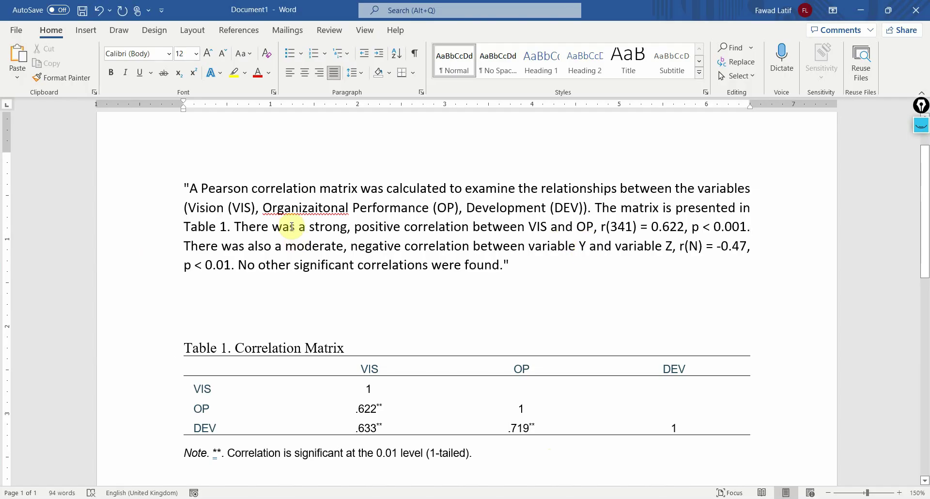
# - Change "moderate, negative" to "strong, positive" in the "There was also a" sentence
pyautogui.click(279, 248)
pyautogui.write('strong')
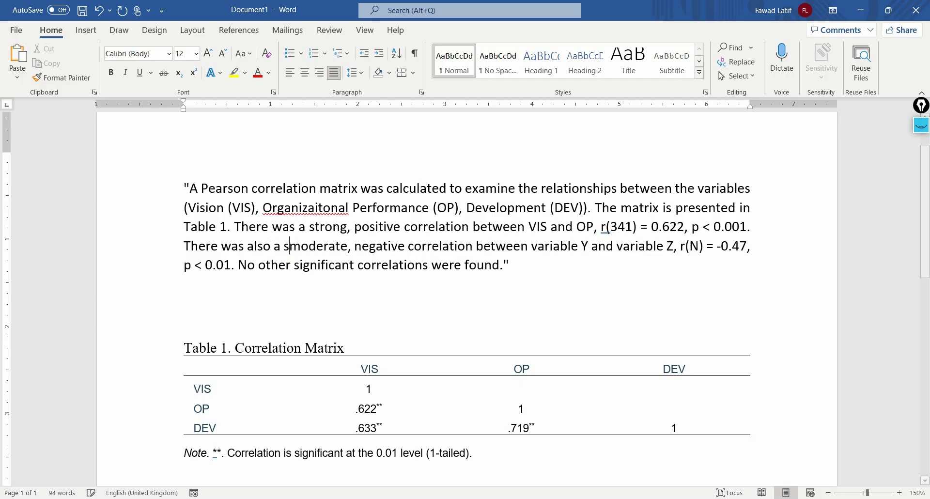
pyautogui.hotkey('shift', 'Right')
pyautogui.hotkey('shift', 'Right')
pyautogui.hotkey('shift', 'Right')
pyautogui.hotkey('shift', 'Right')
pyautogui.hotkey('shift', 'Right')
pyautogui.hotkey('shift', 'Right')
pyautogui.hotkey('shift', 'Right')
pyautogui.hotkey('shift', 'Right')
pyautogui.hotkey('shift', 'Right')
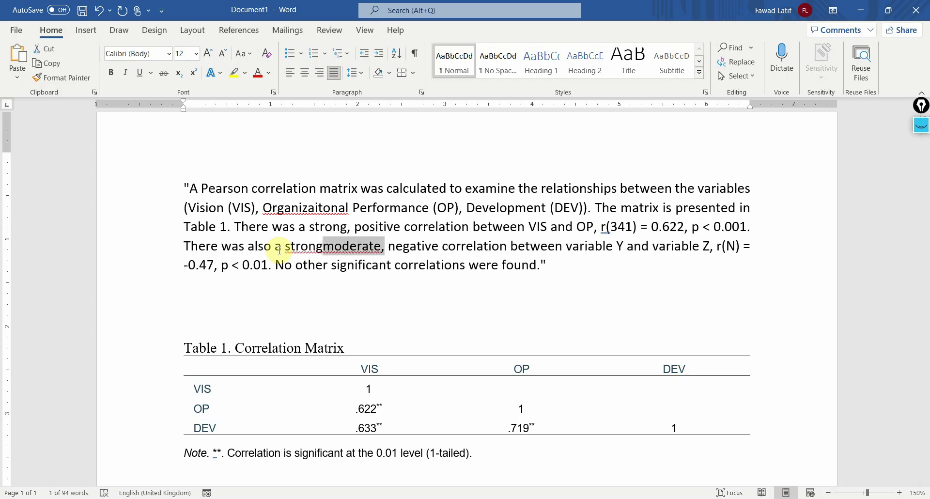
pyautogui.press('Delete')
pyautogui.write('positive')
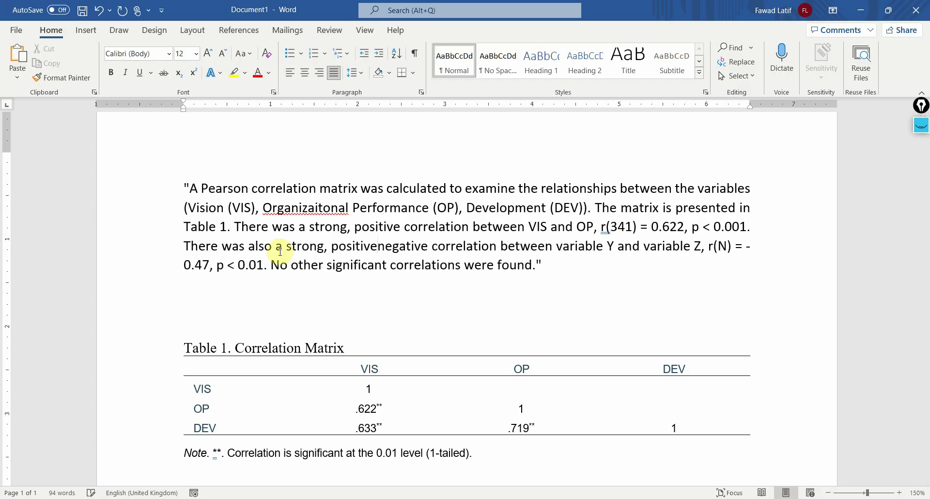
pyautogui.hotkey('shift', 'Right')
pyautogui.hotkey('shift', 'Right')
pyautogui.hotkey('shift', 'Right')
pyautogui.hotkey('shift', 'Right')
pyautogui.hotkey('shift', 'Right')
pyautogui.press('Delete')
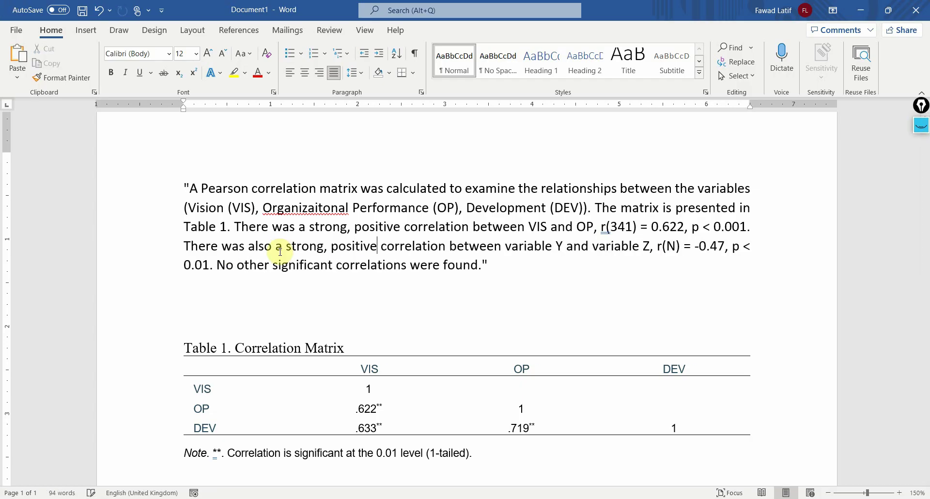
# - Replace "Y" with "DEV" and "variable Z" with "OP" in the second correlation sentence
pyautogui.hotkey('shift', 'Left')
pyautogui.write('DEV')
pyautogui.press('Right')
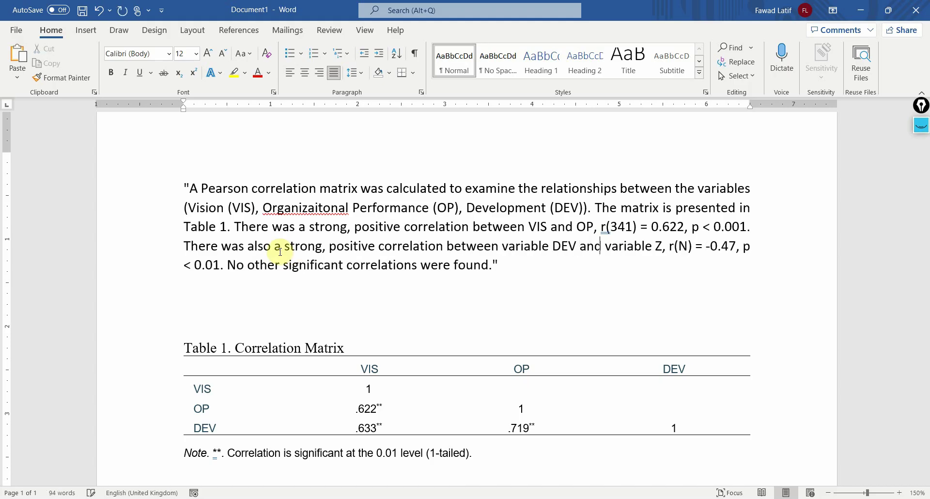
pyautogui.write('OP')
pyautogui.hotkey('shift', 'Right')
pyautogui.hotkey('shift', 'Right')
pyautogui.hotkey('shift', 'Right')
pyautogui.hotkey('shift', 'Right')
pyautogui.hotkey('shift', 'Right')
pyautogui.hotkey('shift', 'Right')
pyautogui.hotkey('shift', 'Right')
pyautogui.hotkey('shift', 'Right')
pyautogui.hotkey('shift', 'Right')
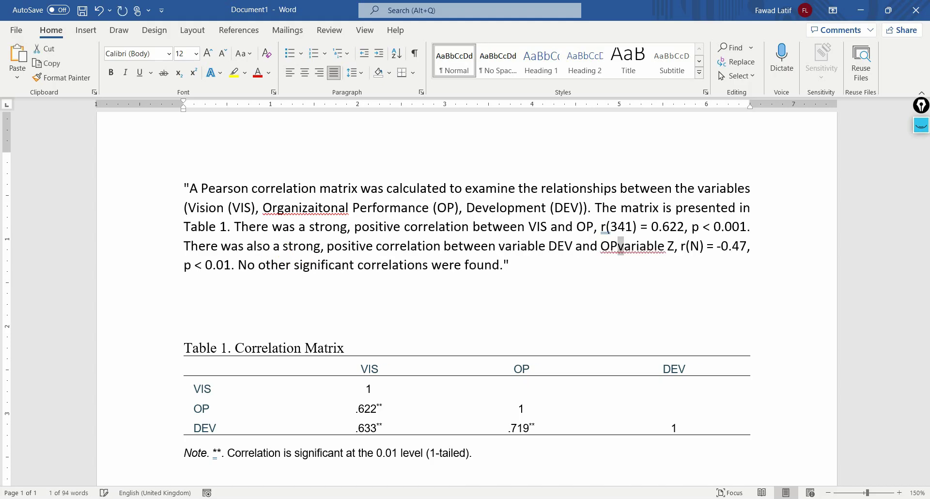
pyautogui.press('Delete')
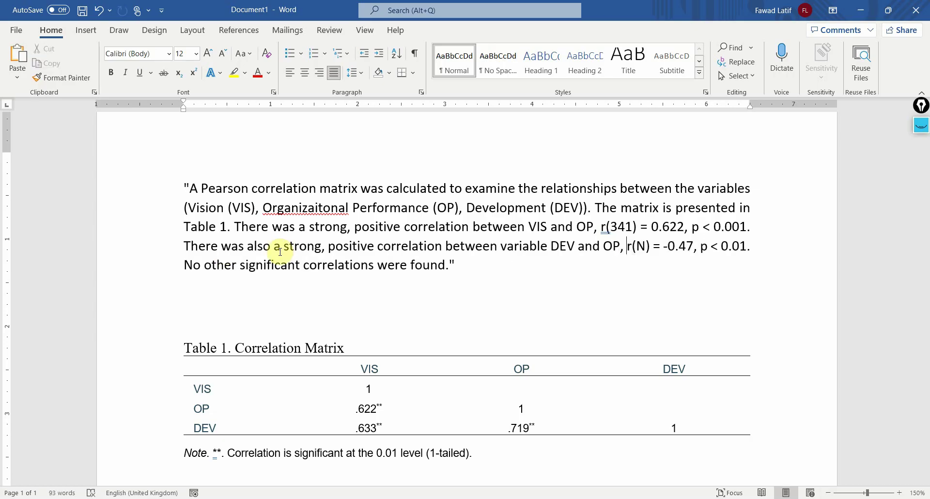
# - Set the second correlation's statistics to r(341) = 0.633, p < 0.001
pyautogui.hotkey('shift', 'Right')
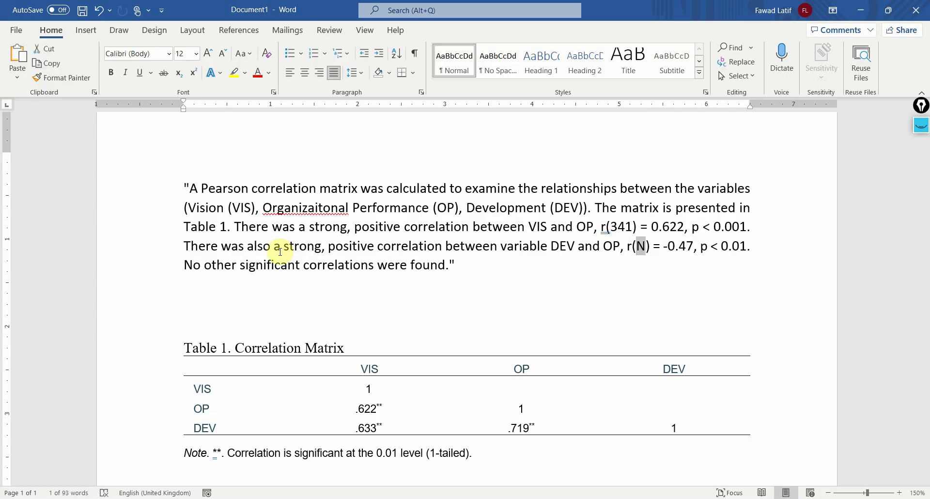
pyautogui.write('341')
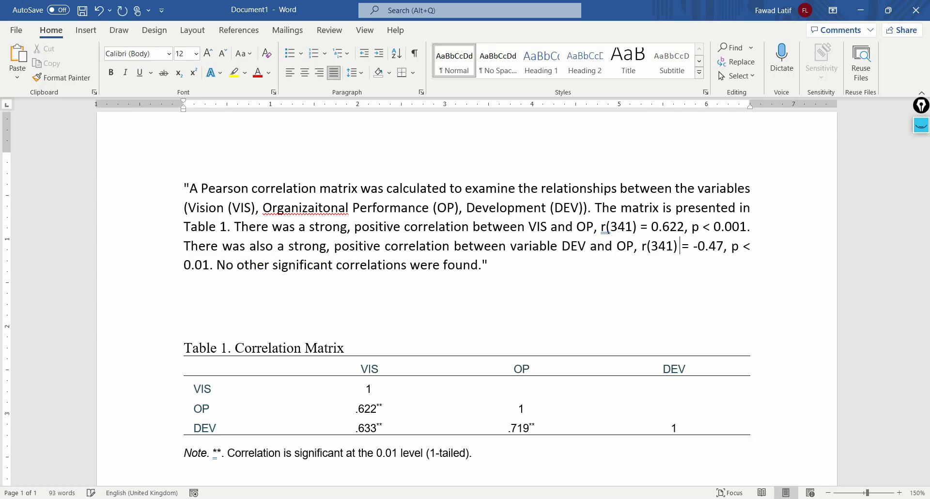
pyautogui.press('BackSpace')
pyautogui.press('Right')
pyautogui.press('Right')
pyautogui.hotkey('shift', 'Right')
pyautogui.hotkey('shift', 'Right')
pyautogui.write('633')
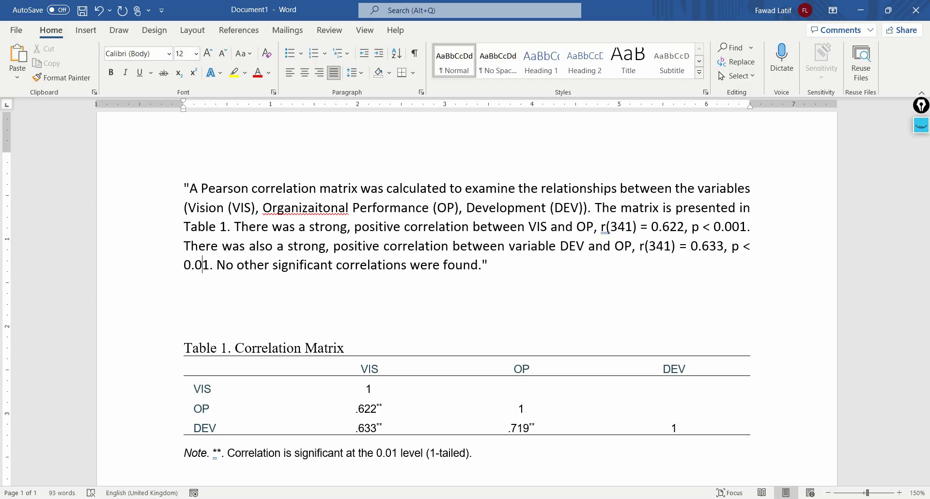
pyautogui.write('0')
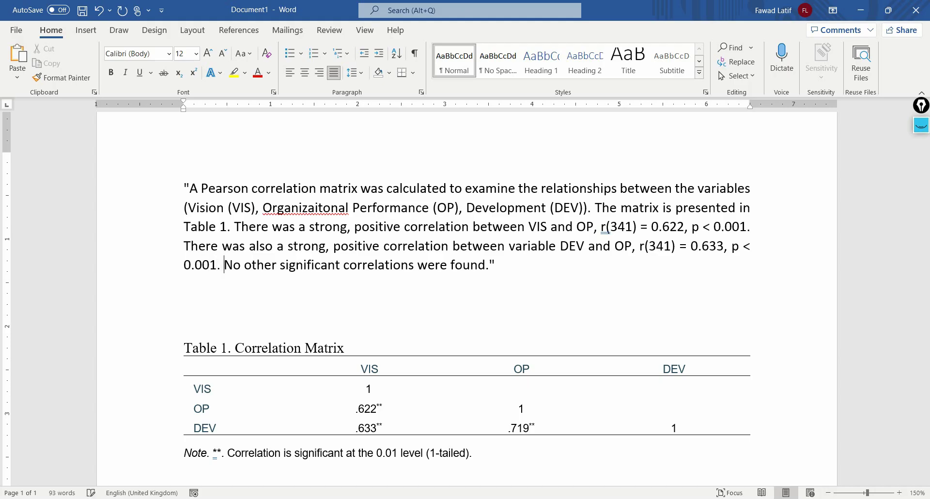
# - Review the closing sentence "No other significant correlations were found." in the write-up
pyautogui.hotkey('shift', 'Right')
pyautogui.hotkey('shift', 'Right')
pyautogui.hotkey('shift', 'Right')
pyautogui.hotkey('shift', 'Right')
pyautogui.hotkey('shift', 'Right')
pyautogui.hotkey('shift', 'Right')
pyautogui.hotkey('shift', 'Right')
pyautogui.hotkey('shift', 'Right')
pyautogui.hotkey('shift', 'Right')
pyautogui.hotkey('shift', 'Right')
pyautogui.hotkey('shift', 'Right')
pyautogui.hotkey('shift', 'Right')
pyautogui.hotkey('shift', 'Right')
pyautogui.hotkey('shift', 'Right')
pyautogui.hotkey('shift', 'Right')
pyautogui.hotkey('shift', 'Right')
pyautogui.hotkey('shift', 'Right')
pyautogui.hotkey('shift', 'Right')
pyautogui.hotkey('shift', 'Right')
pyautogui.hotkey('shift', 'Right')
pyautogui.hotkey('shift', 'Right')
pyautogui.hotkey('shift', 'Right')
pyautogui.hotkey('shift', 'Right')
pyautogui.hotkey('shift', 'Right')
pyautogui.hotkey('shift', 'Right')
pyautogui.hotkey('shift', 'Right')
pyautogui.hotkey('shift', 'Right')
pyautogui.hotkey('shift', 'Right')
pyautogui.hotkey('shift', 'Right')
pyautogui.hotkey('shift', 'Right')
pyautogui.hotkey('shift', 'Right')
pyautogui.hotkey('shift', 'Right')
pyautogui.hotkey('shift', 'Right')
pyautogui.press('Right')
# - Remove the extra blank lines between the write-up paragraph and Table 1
pyautogui.press('BackSpace')
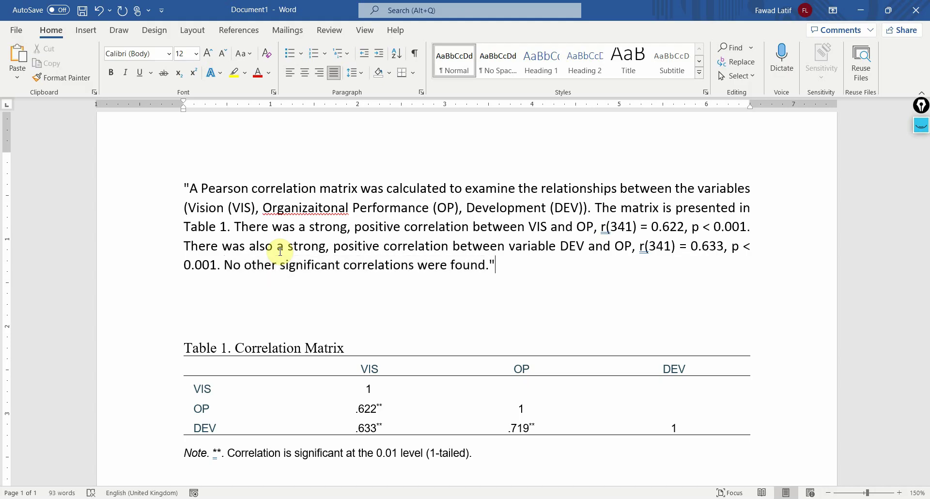
pyautogui.press('Right')
pyautogui.press('Delete')
pyautogui.press('Delete')
pyautogui.press('Delete')
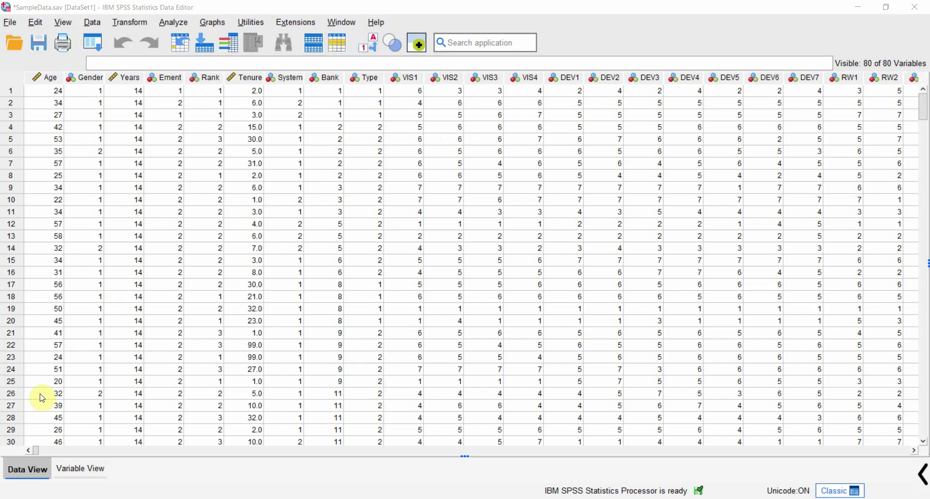
# - Switch to the SPSS Data Editor and check the VIS and DEV definitions among the variables before returning to the data
pyautogui.click(80, 468)
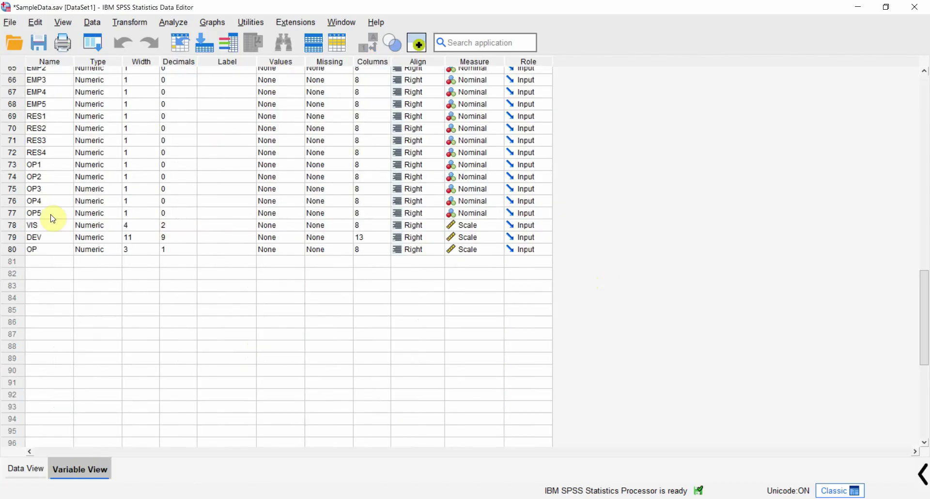
pyautogui.moveTo(12, 225); pyautogui.dragTo(14, 243)
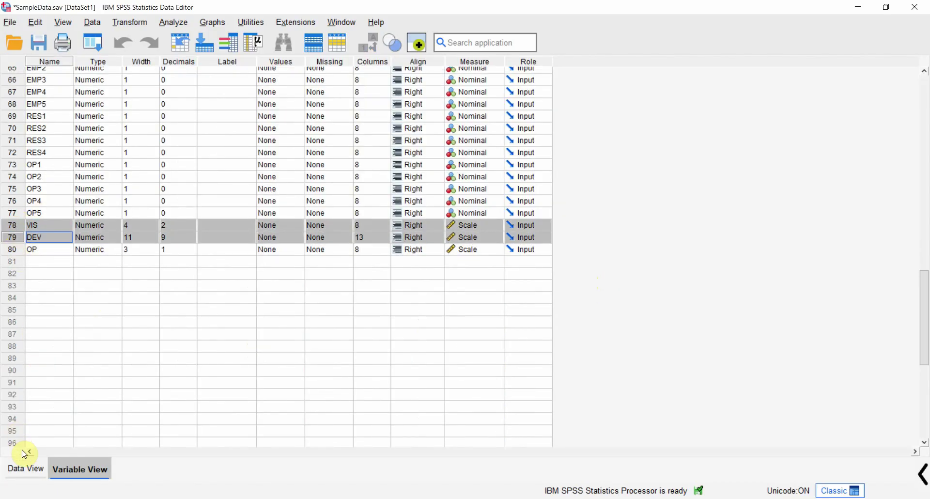
pyautogui.click(30, 467)
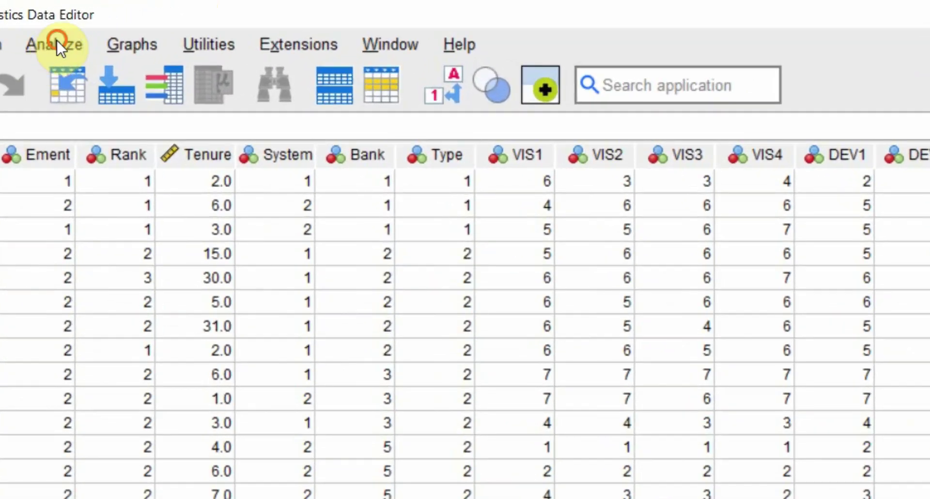
# - Start a Bivariate Correlations with Confidence Intervals analysis and add VIS to its Variables
pyautogui.click(174, 20)
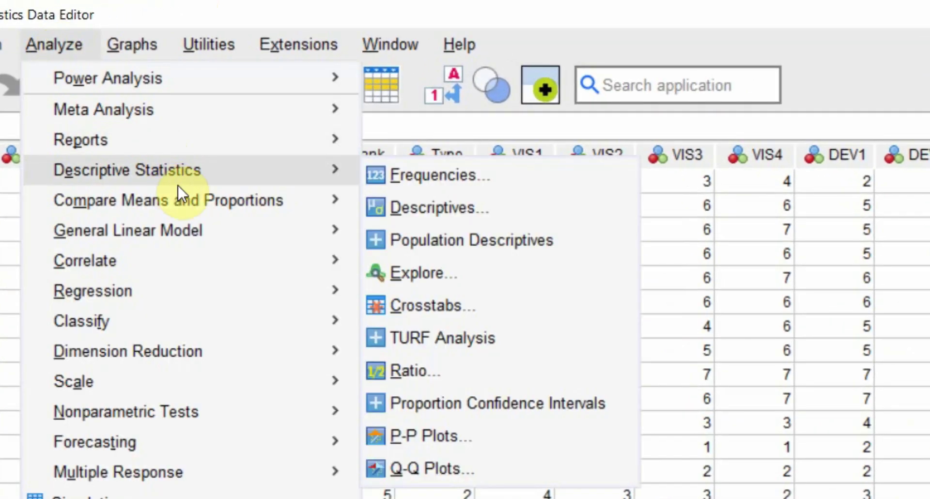
pyautogui.moveTo(295, 261)
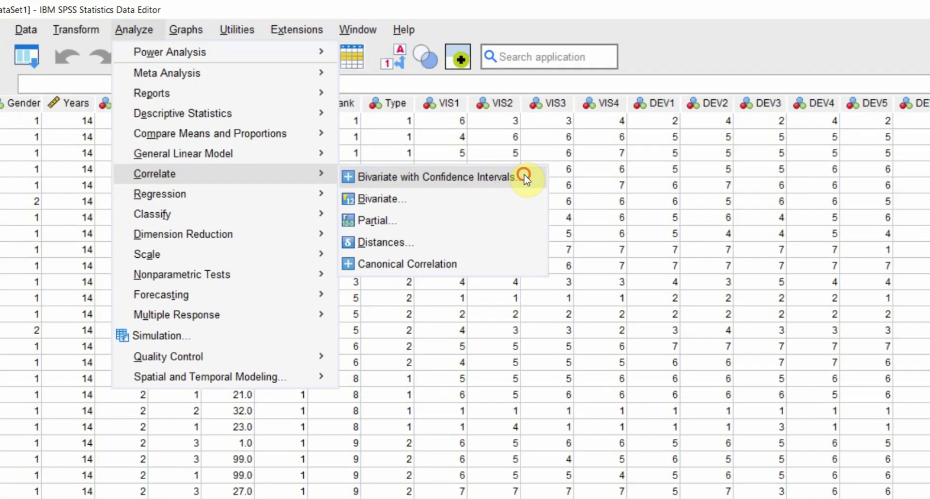
pyautogui.click(641, 264)
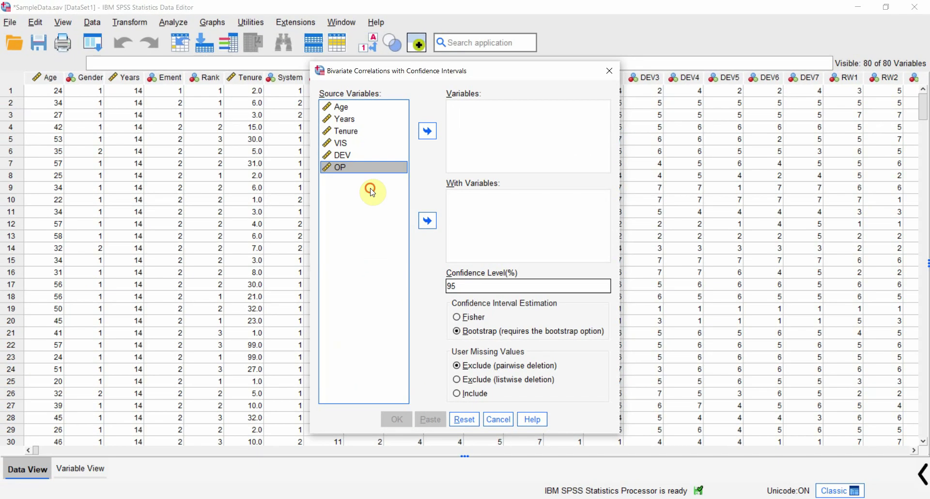
pyautogui.click(357, 145)
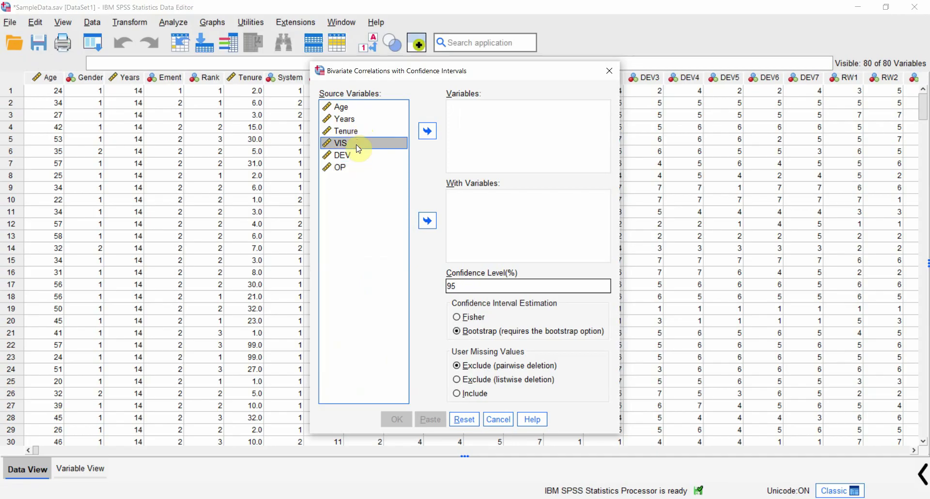
pyautogui.hotkey('shift', 'Down')
pyautogui.hotkey('shift', 'Down')
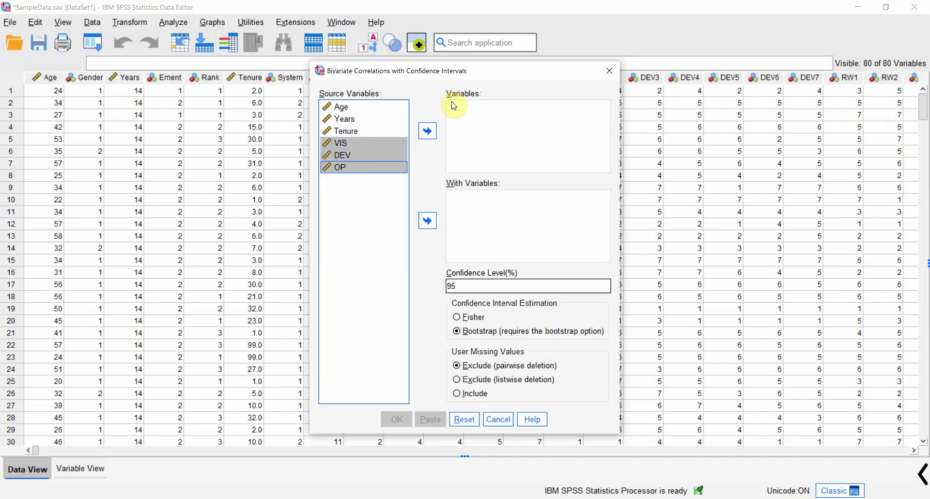
pyautogui.click(371, 146)
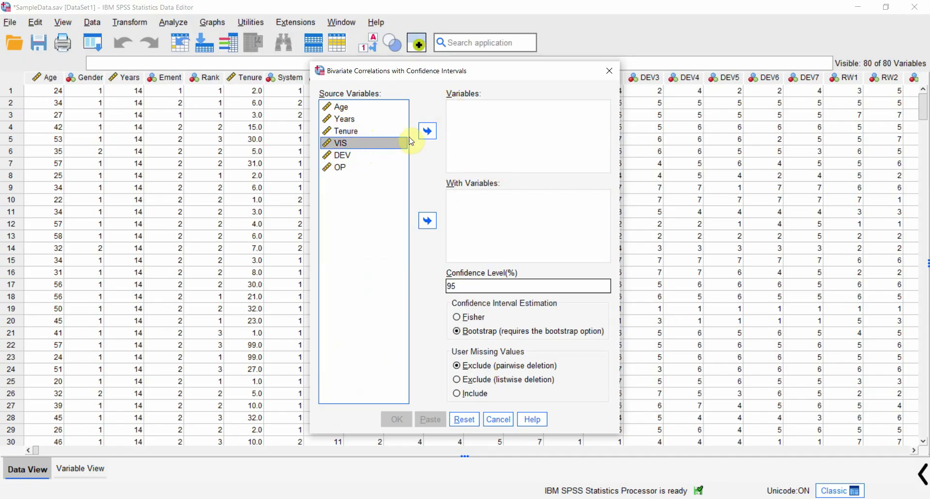
pyautogui.click(427, 131)
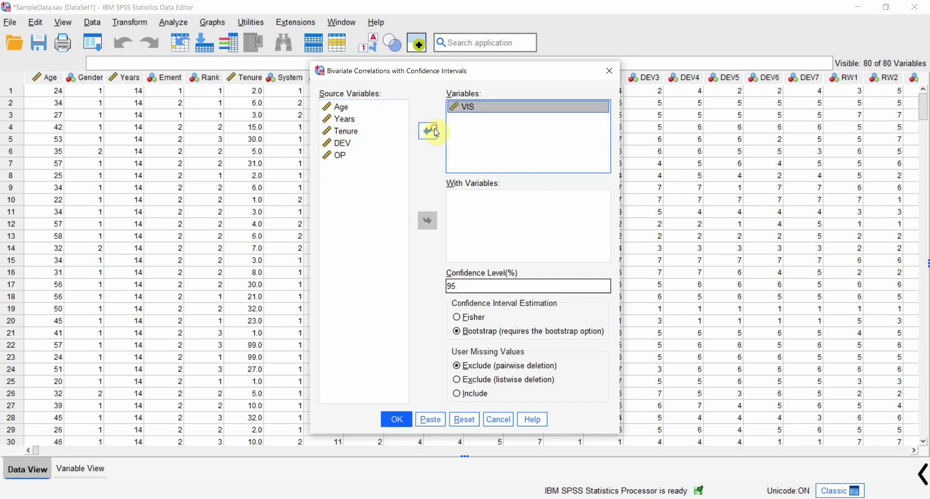
# - Add DEV and OP as With Variables and run the bootstrap correlation analysis against VIS
pyautogui.click(350, 144)
pyautogui.hotkey('shift', 'Down')
pyautogui.click(428, 221)
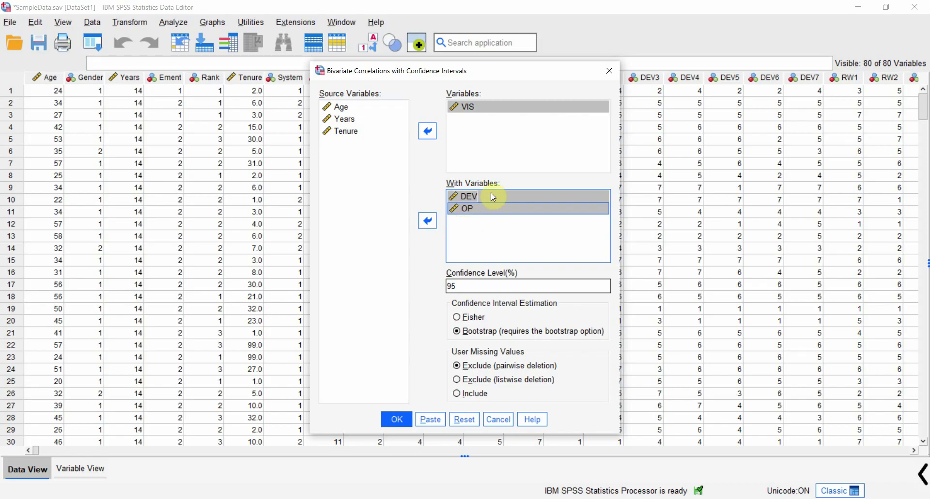
pyautogui.click(401, 419)
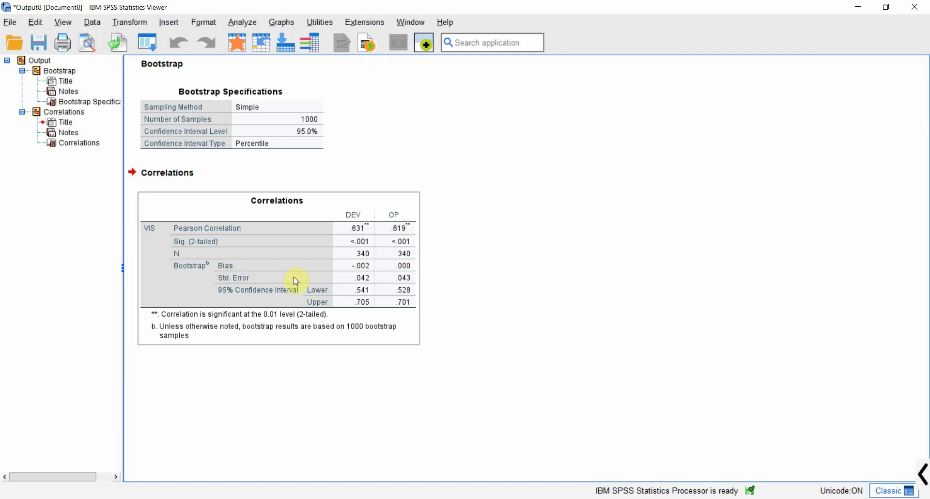
# - Delete all Bootstrap and Correlations results from the output
pyautogui.click(473, 154)
pyautogui.hotkey('ctrl', 'a')
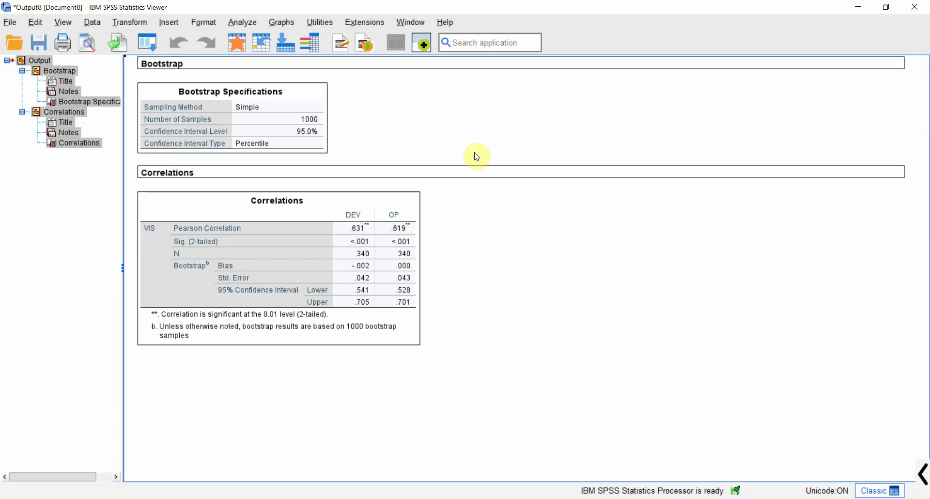
pyautogui.press('Delete')
# - Reopen Bivariate Correlations with Confidence Intervals and transfer DEV and OP from With Variables to Variables alongside VIS
pyautogui.click(242, 23)
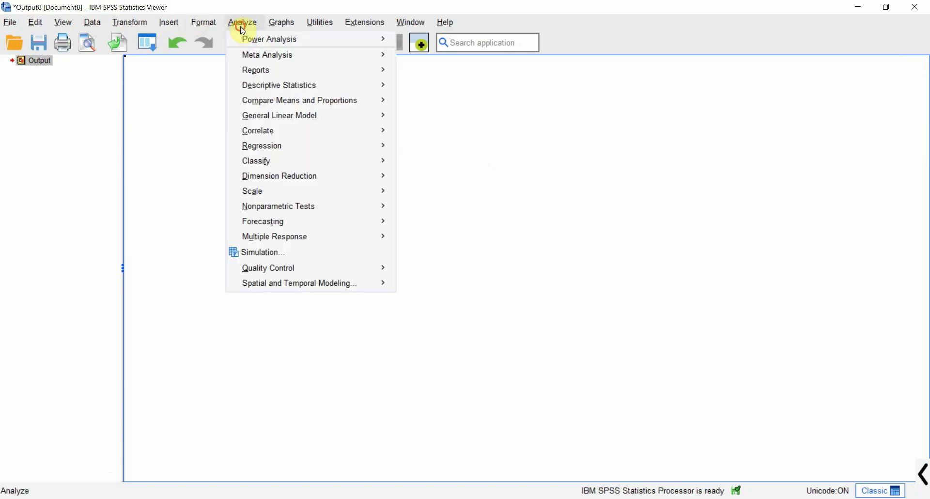
pyautogui.moveTo(357, 133)
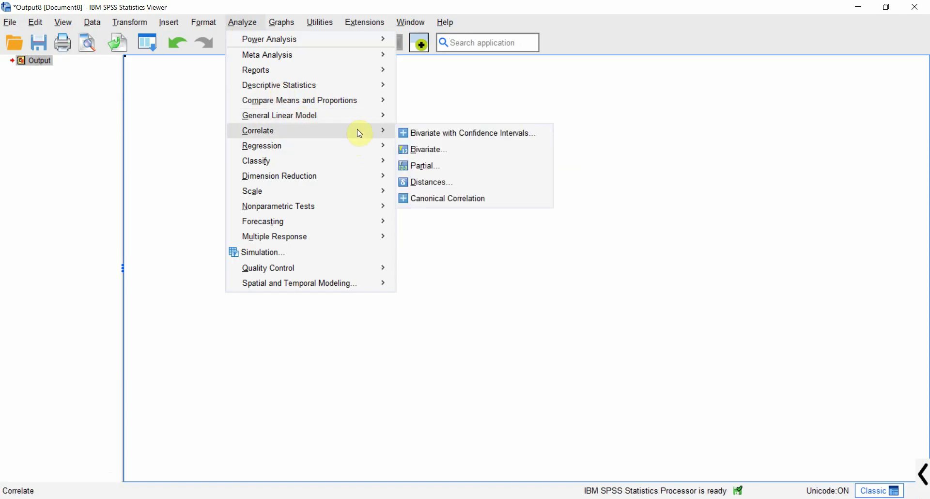
pyautogui.click(428, 132)
pyautogui.click(484, 196)
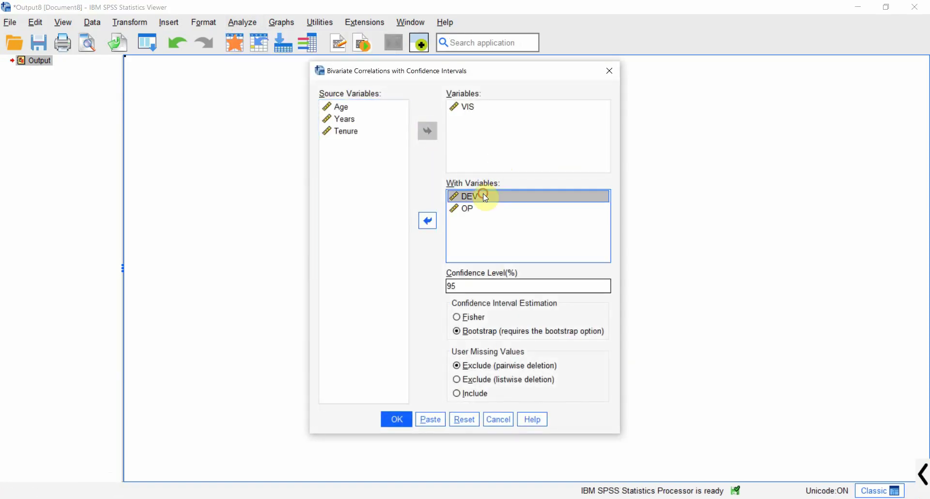
pyautogui.hotkey('ctrl', 'a')
pyautogui.click(428, 221)
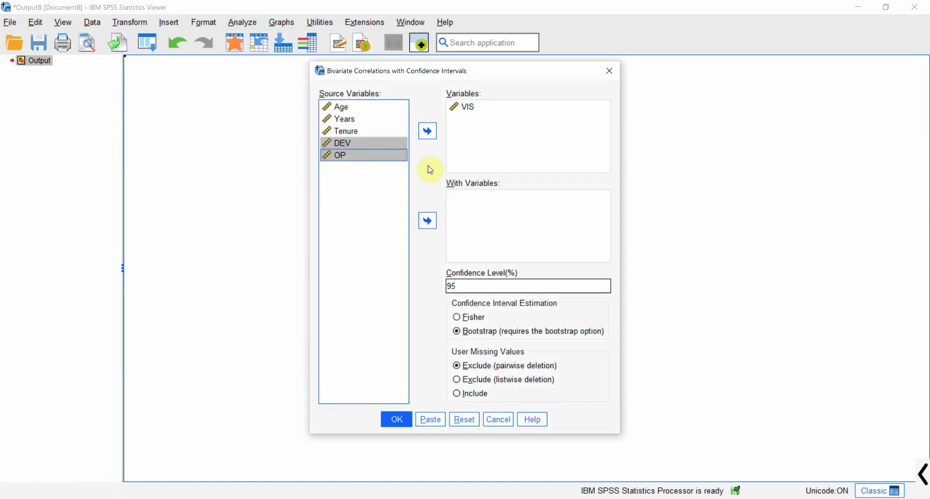
pyautogui.click(431, 136)
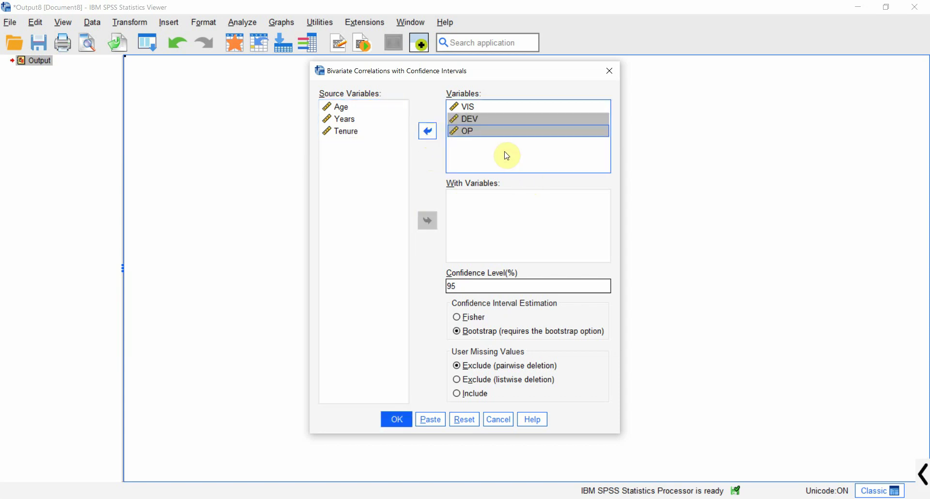
# - Move OP to With Variables, keep bootstrap estimation with pairwise exclusion of missing values, and run the analysis
pyautogui.click(482, 132)
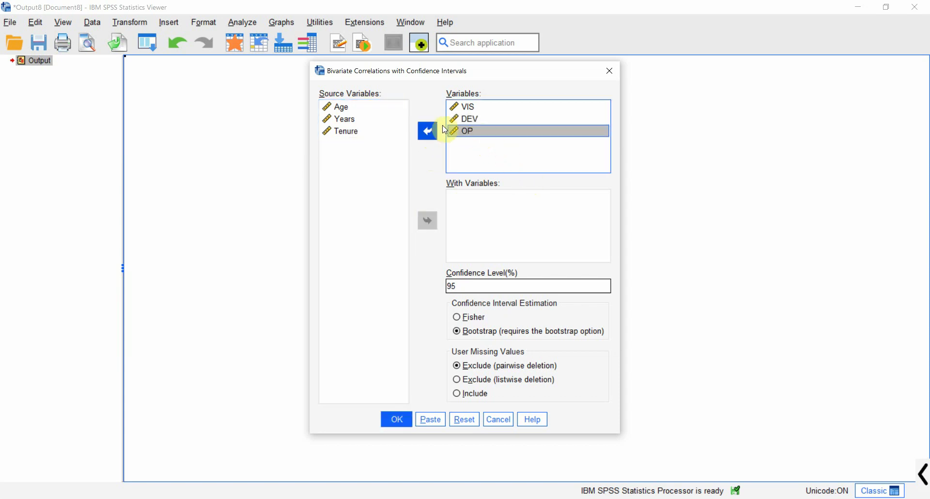
pyautogui.click(429, 134)
pyautogui.click(429, 222)
pyautogui.click(475, 111)
pyautogui.click(474, 118)
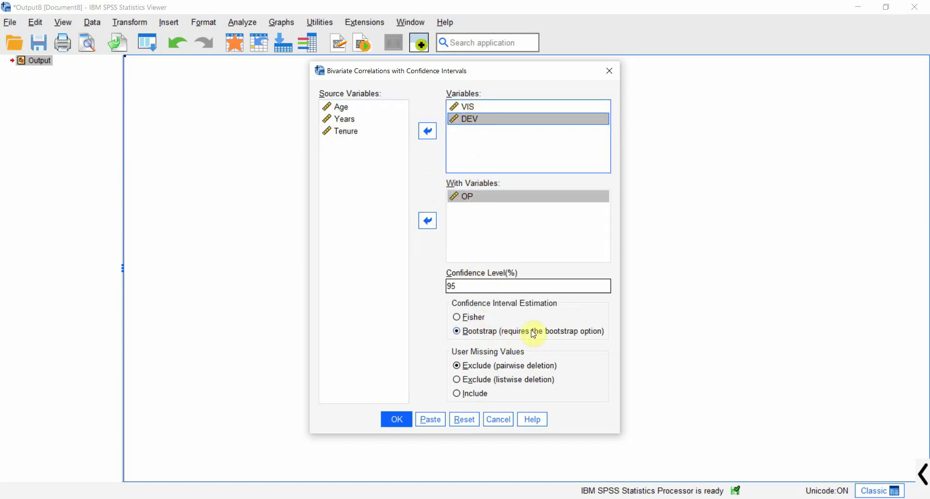
pyautogui.click(491, 365)
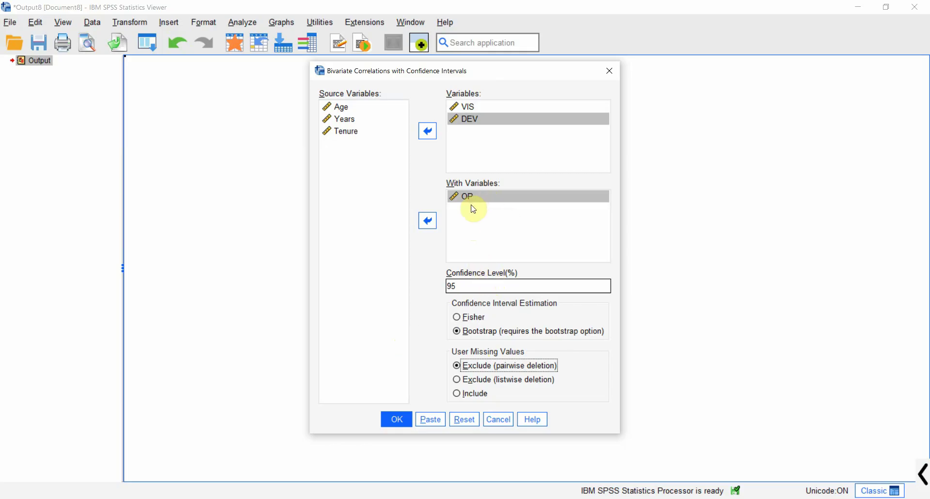
pyautogui.click(400, 421)
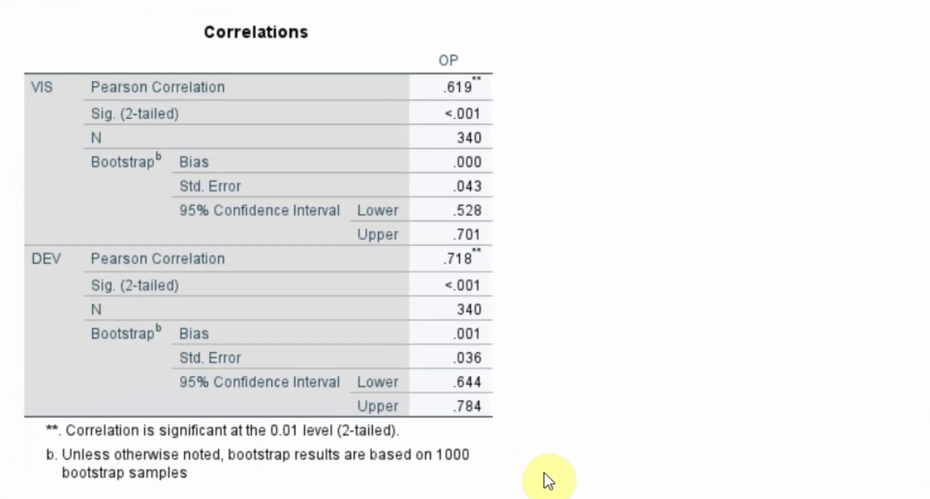
# - Examine the OP correlations of VIS and DEV in the Correlations table, including the lower and upper 95% confidence limits
pyautogui.click(110, 58)
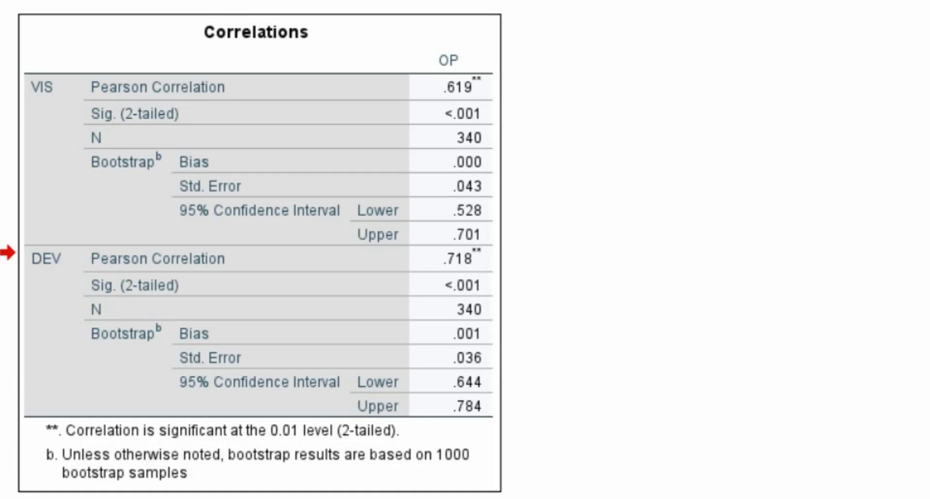
pyautogui.click(487, 206)
pyautogui.moveTo(487, 206); pyautogui.dragTo(524, 197)
pyautogui.moveTo(489, 234); pyautogui.dragTo(566, 190)
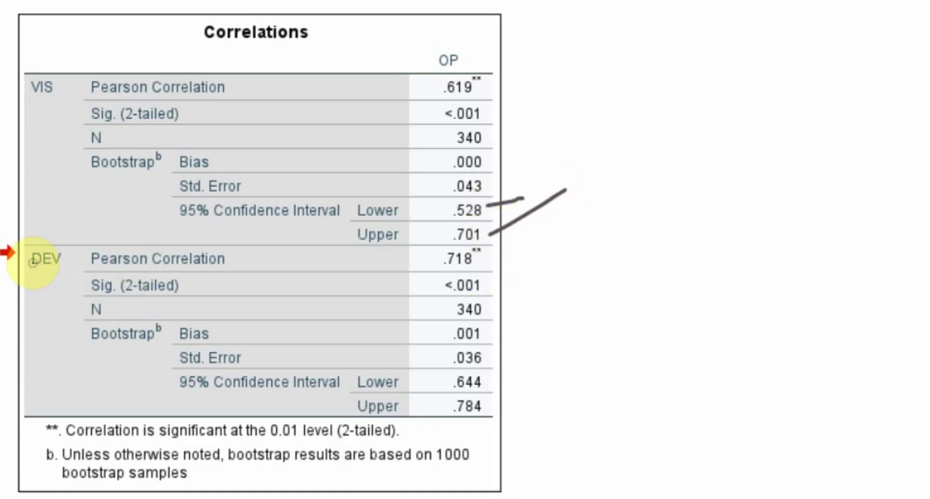
pyautogui.moveTo(32, 270); pyautogui.dragTo(72, 264)
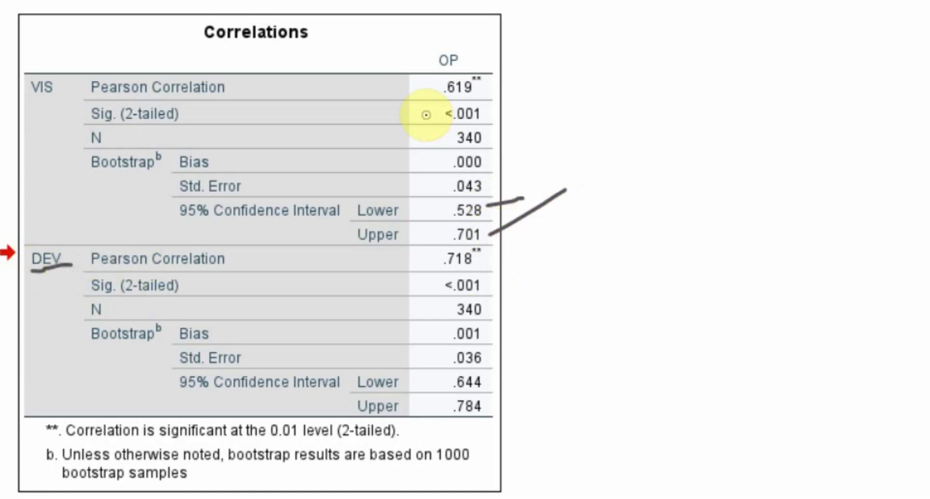